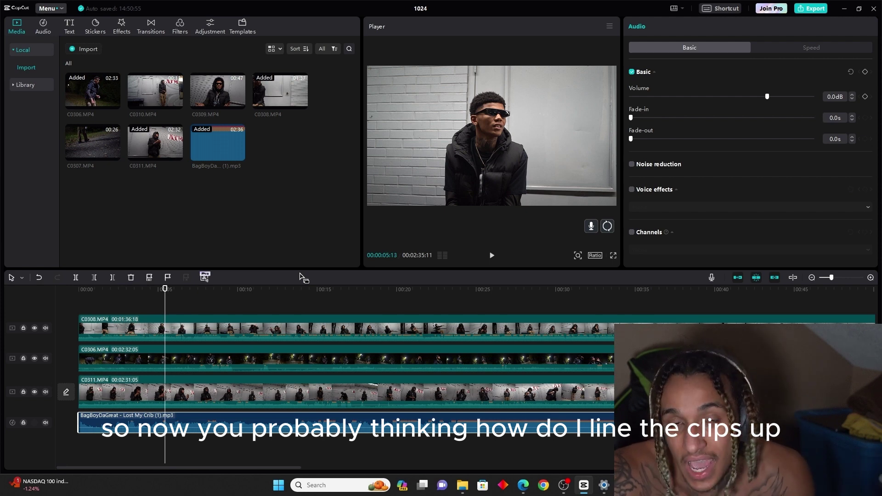
Step: Hide the top, second and third video tracks
click(35, 328)
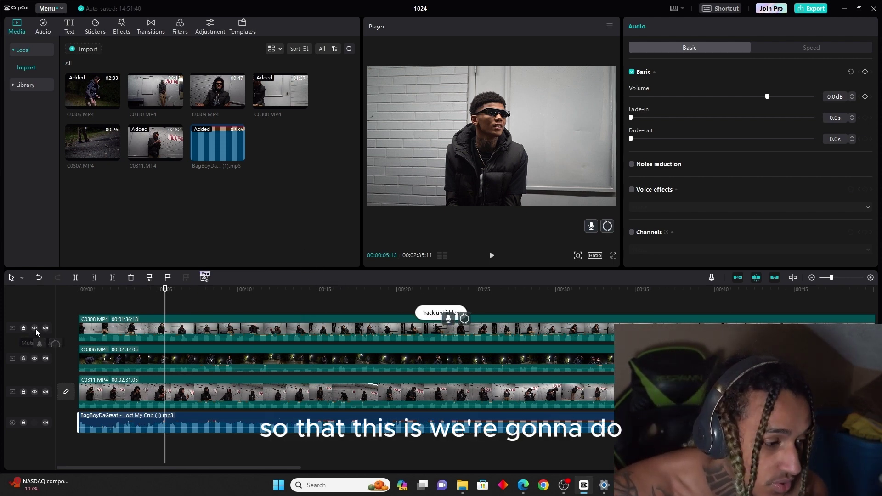
click(35, 328)
click(34, 358)
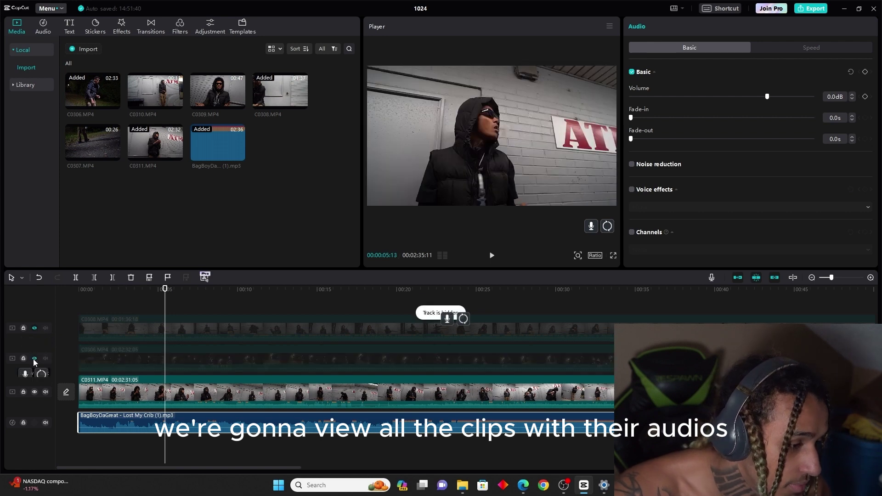
click(35, 392)
Step: Find the beat drop near 23 seconds and split the song there
click(172, 293)
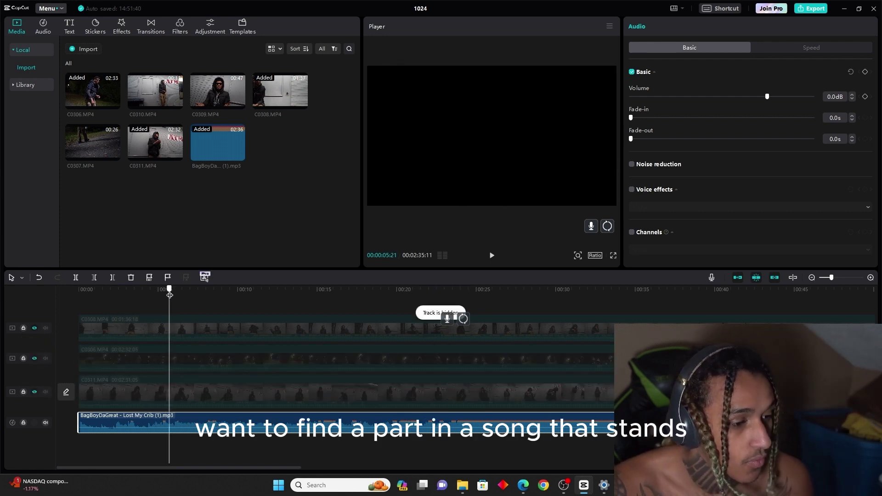
mouse_move(286, 313)
mouse_down()
mouse_move(319, 316)
mouse_move(278, 329)
mouse_up()
key(space)
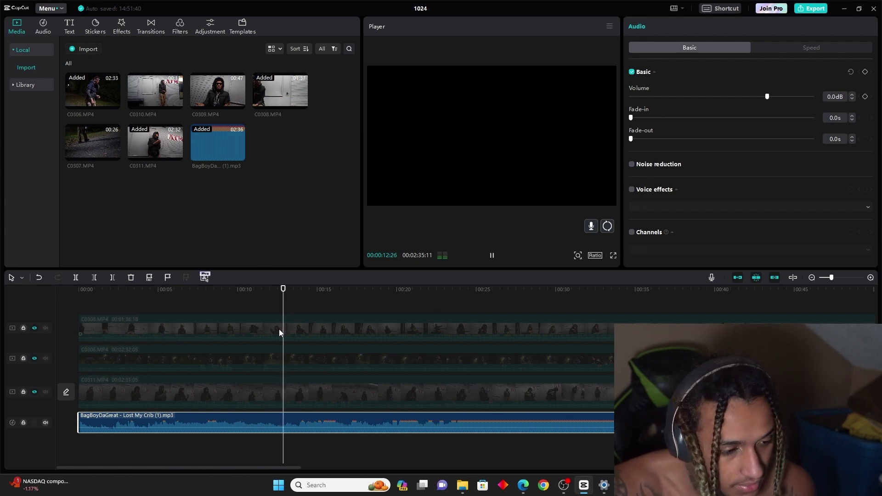
click(359, 290)
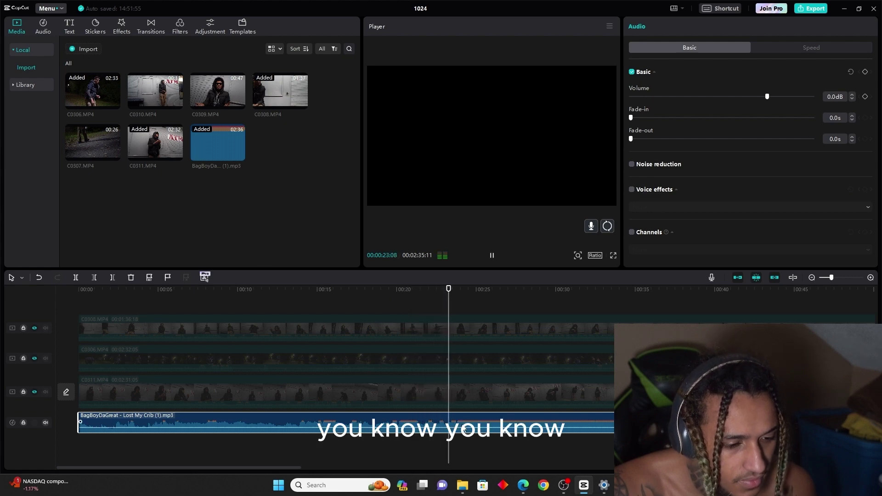
click(438, 291)
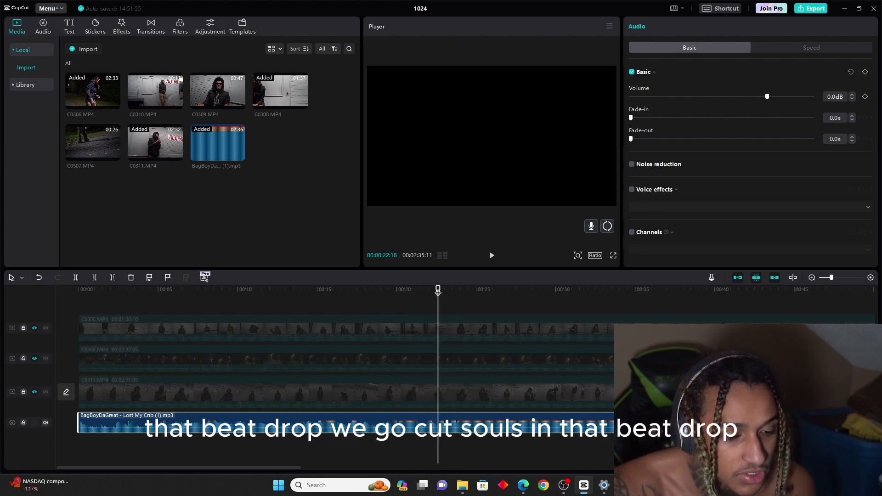
drag(437, 290, 435, 291)
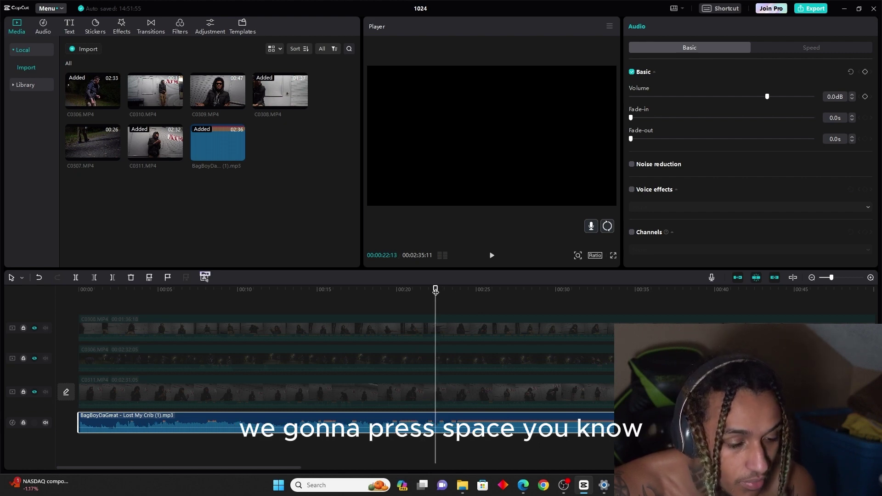
key(space)
drag(457, 290, 435, 304)
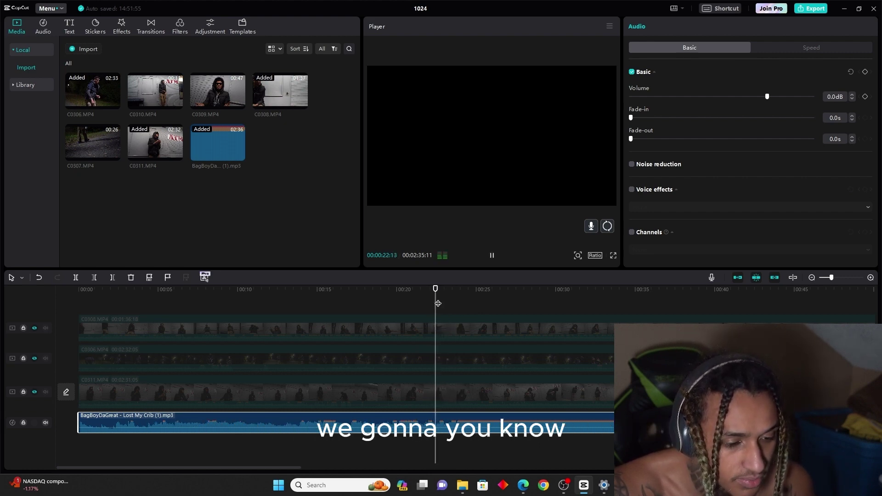
key(space)
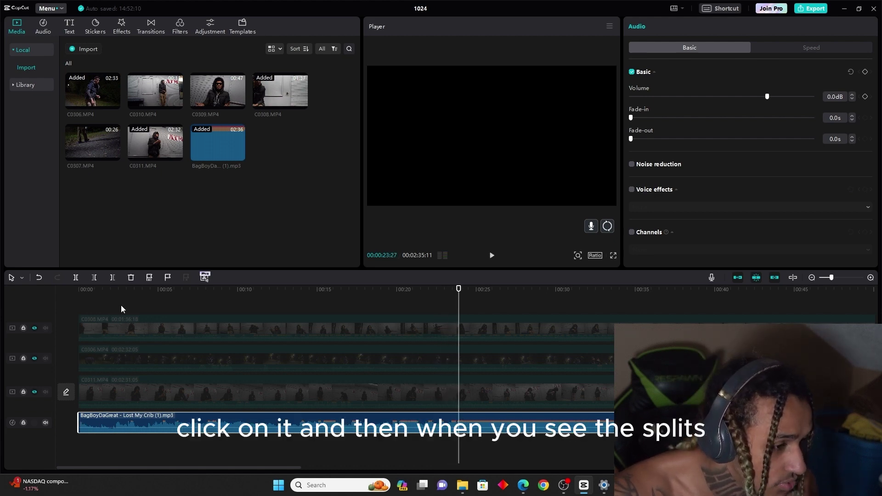
click(75, 277)
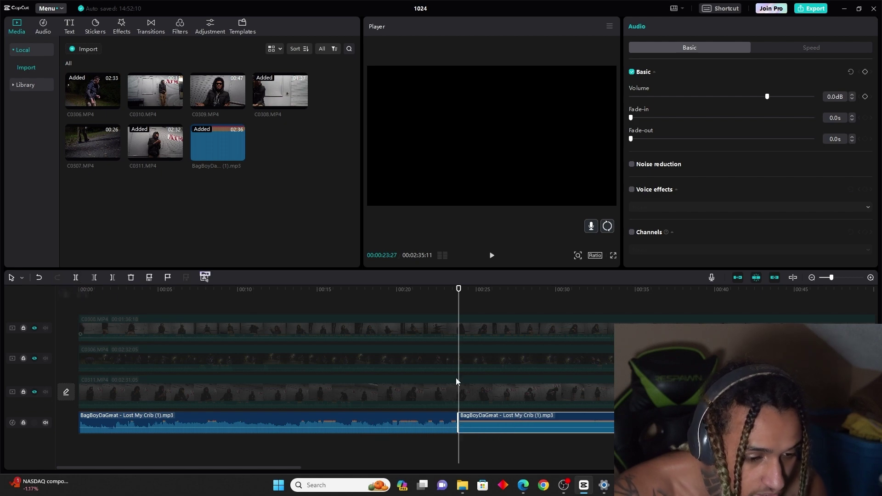
click(298, 329)
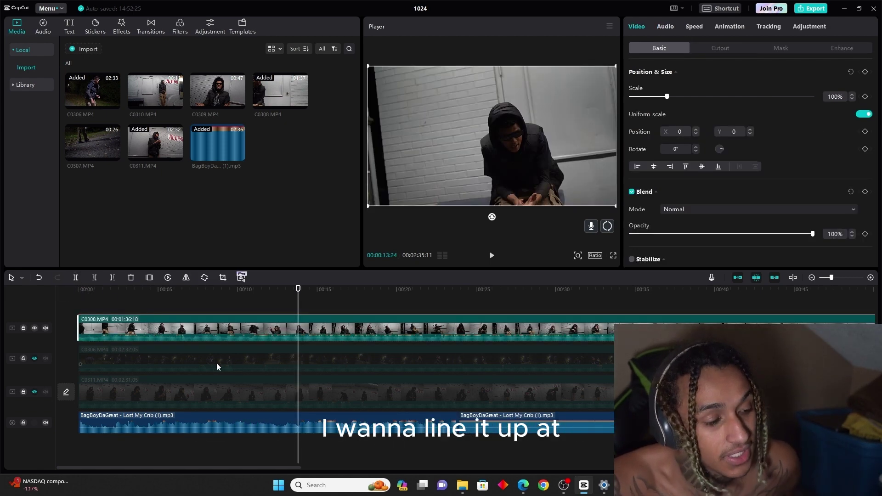
Step: Mute the song and split C0308 at about 11 seconds, undoing an accidental trim
click(46, 423)
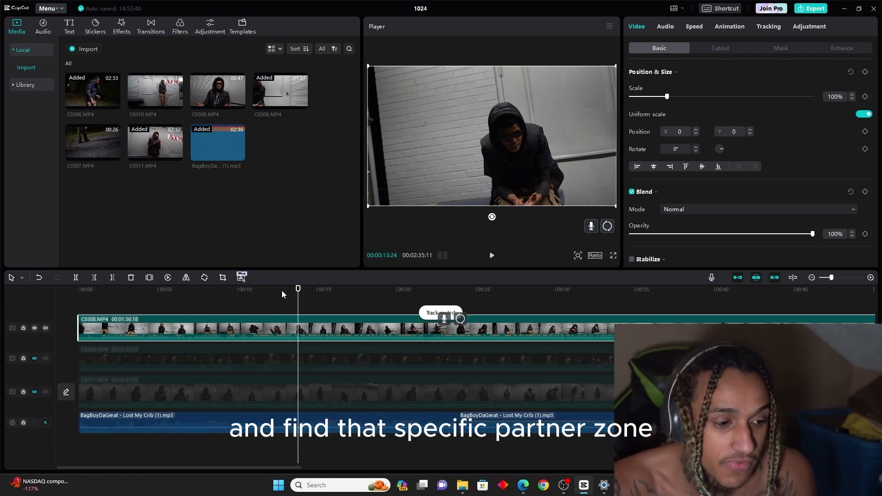
key(space)
drag(316, 285, 205, 293)
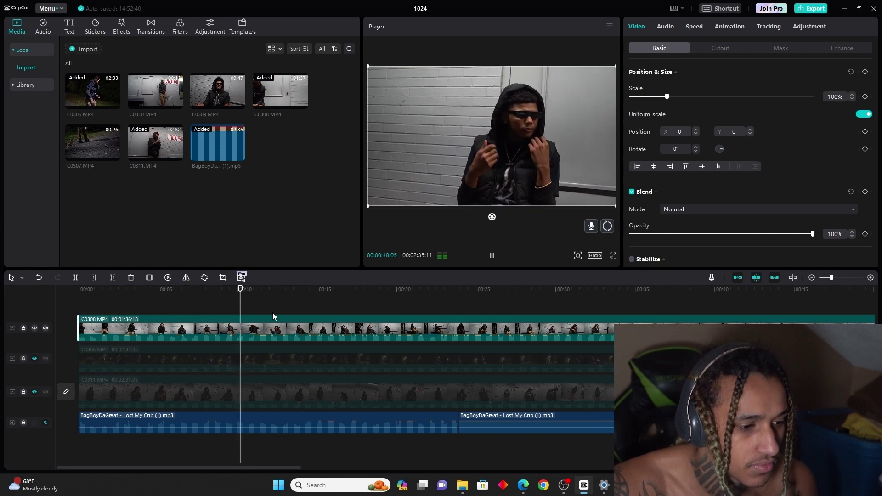
key(space)
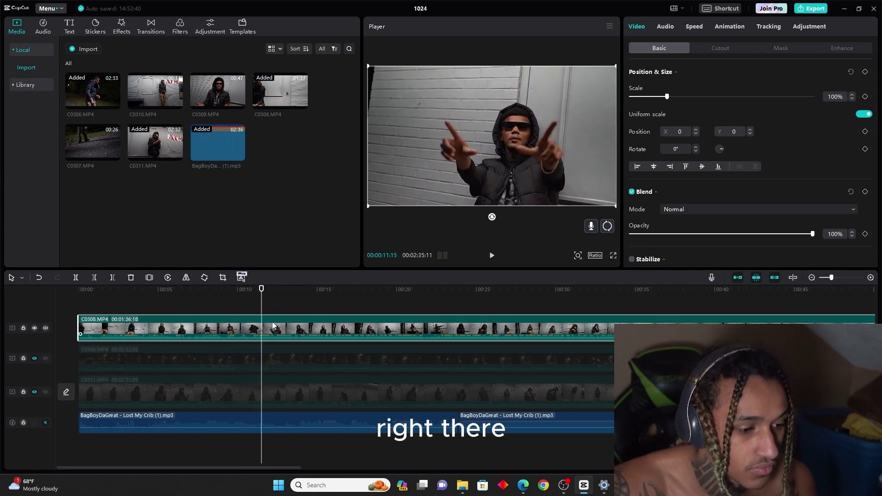
click(109, 279)
key(ctrl+z)
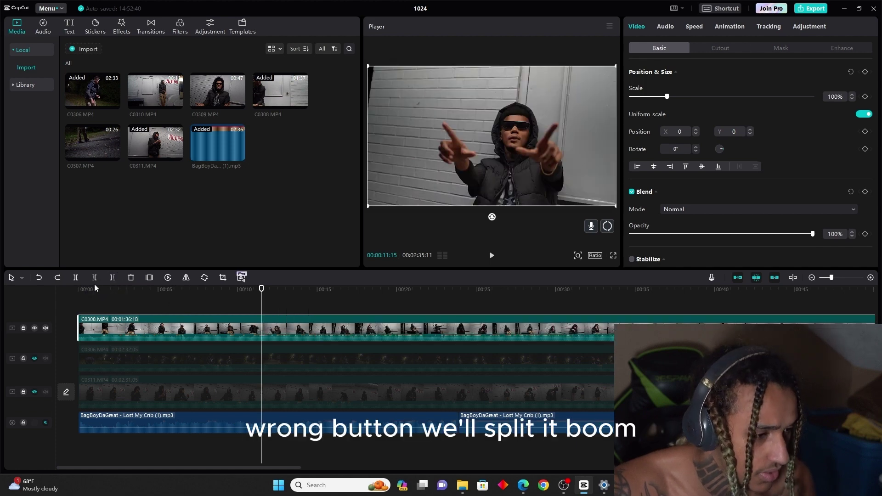
click(78, 278)
Step: Align the second C0308 piece with the beat drop, mute its track and unmute the song
drag(292, 327, 492, 334)
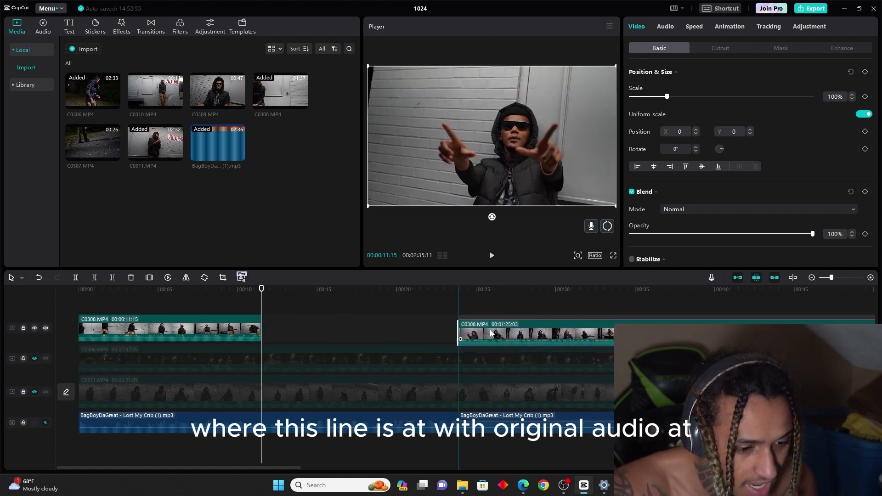
drag(491, 333, 479, 331)
click(459, 298)
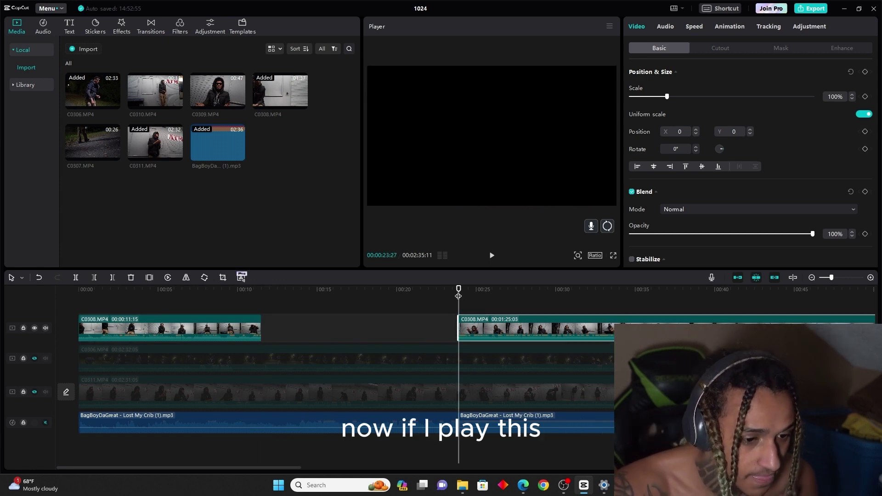
click(46, 328)
click(46, 423)
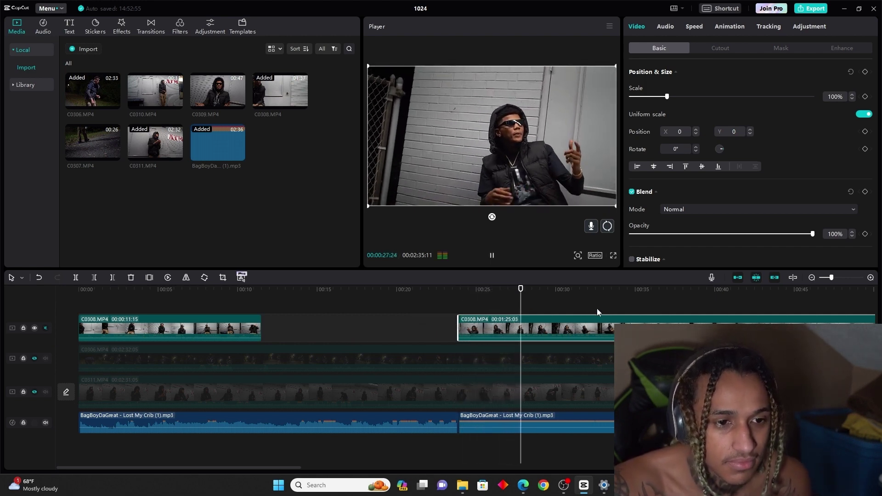
key(space)
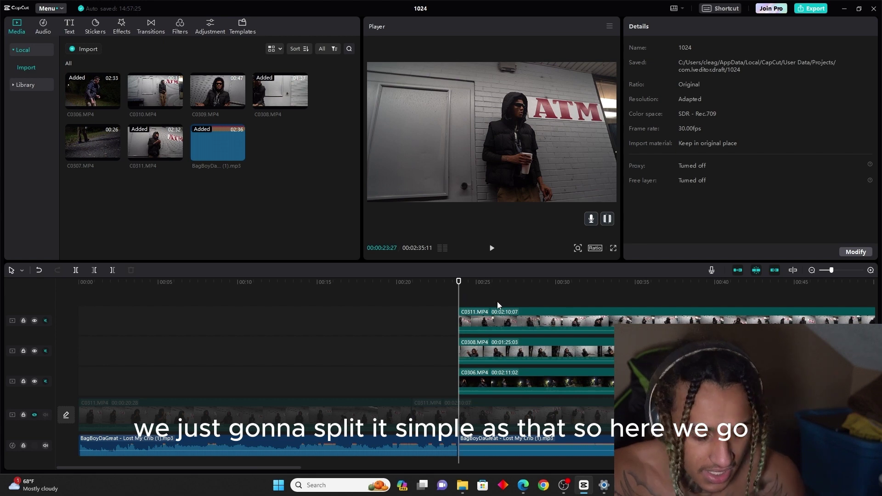
Step: Split the top-track C0311 clip at the next cut after the beat drop
key(space)
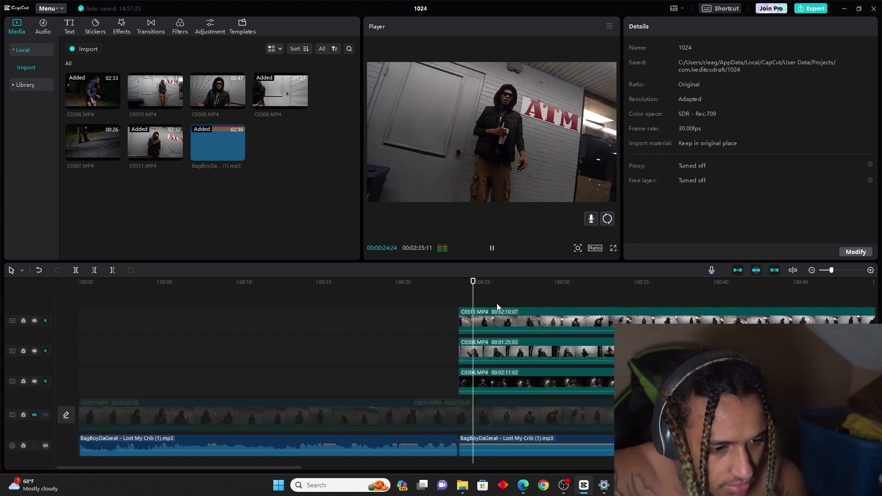
key(space)
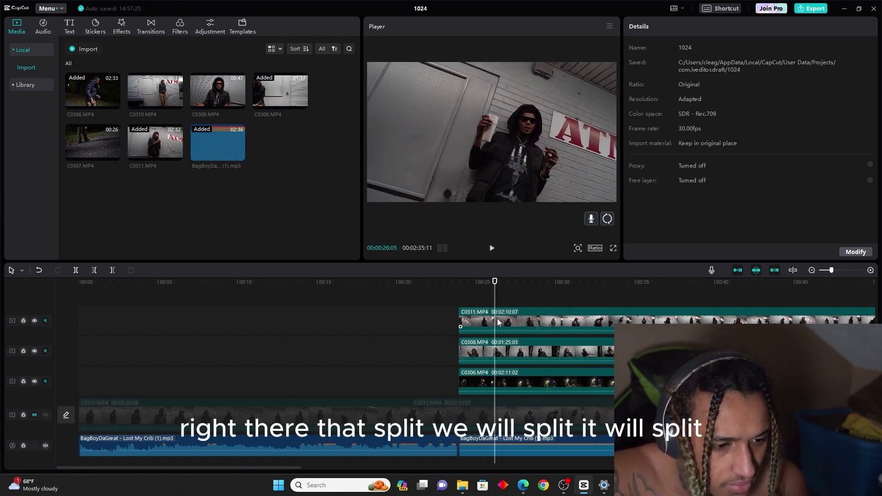
click(496, 321)
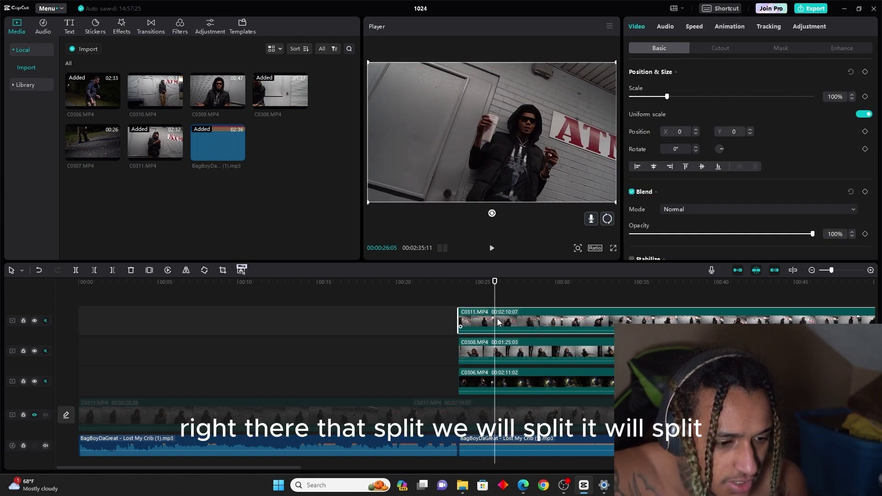
click(76, 271)
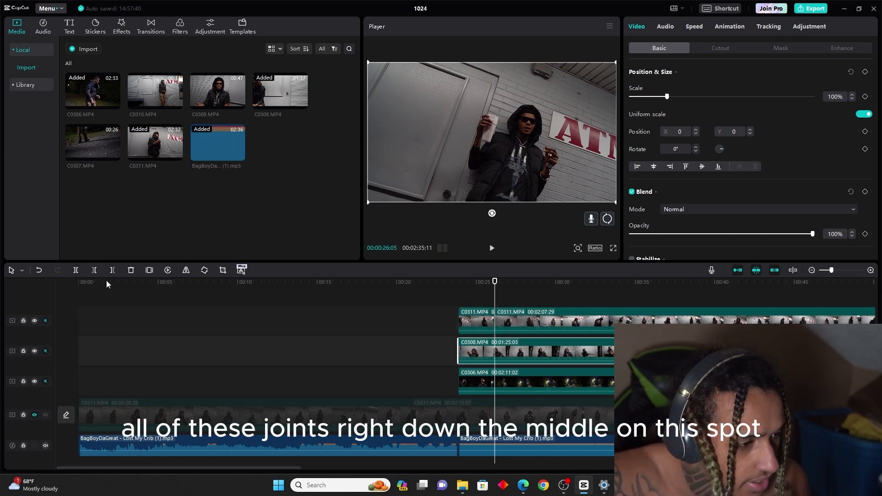
click(465, 375)
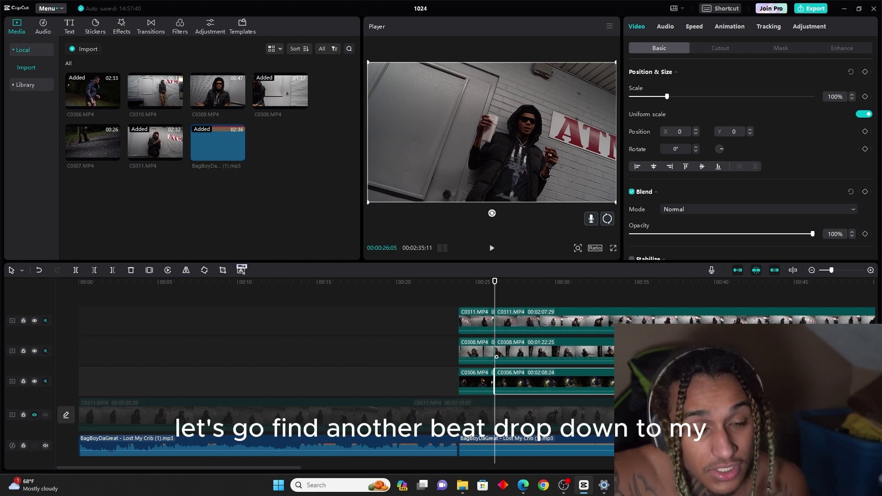
Step: Extend the track-2 clip's start earlier and delete the C0306 clip on track 3
key(space)
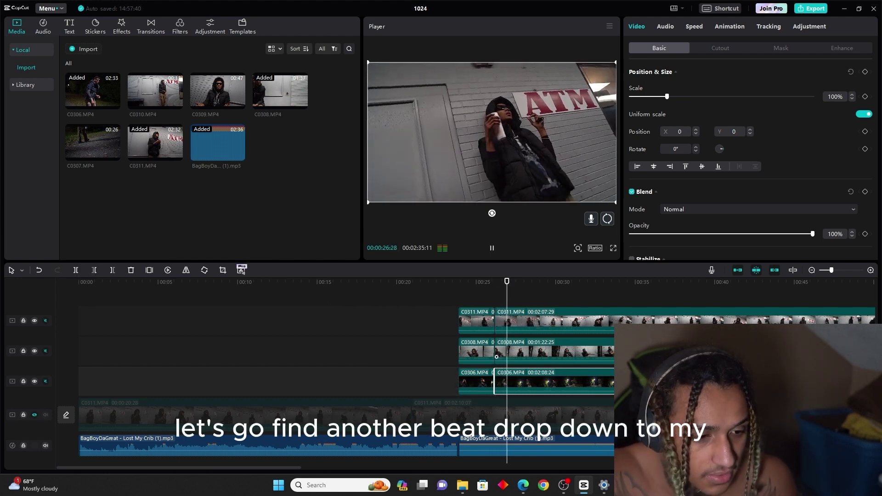
click(503, 283)
key(space)
key(space)
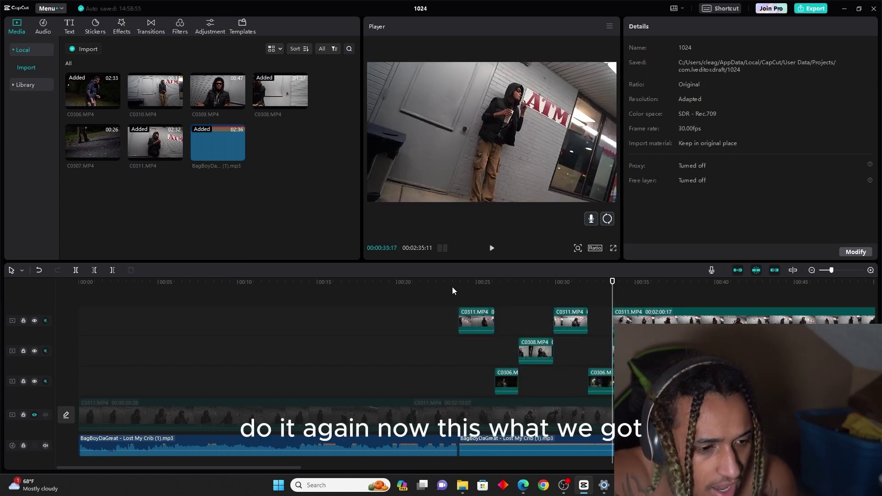
click(452, 285)
key(space)
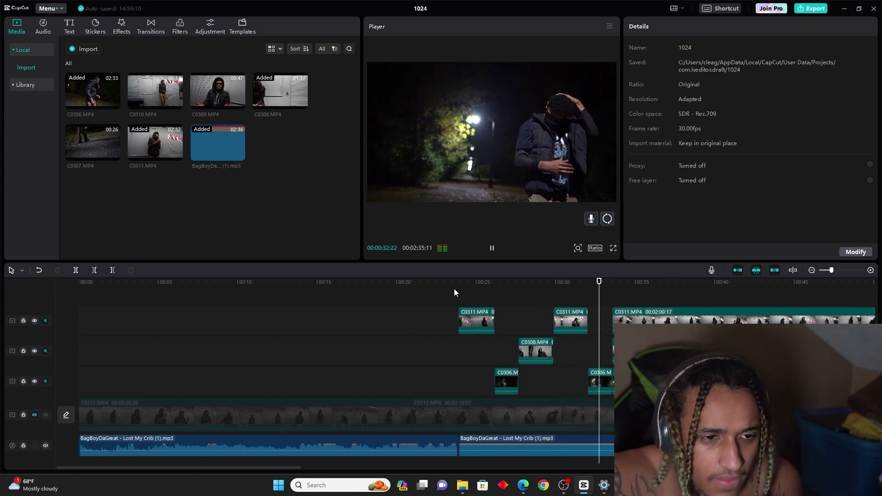
key(space)
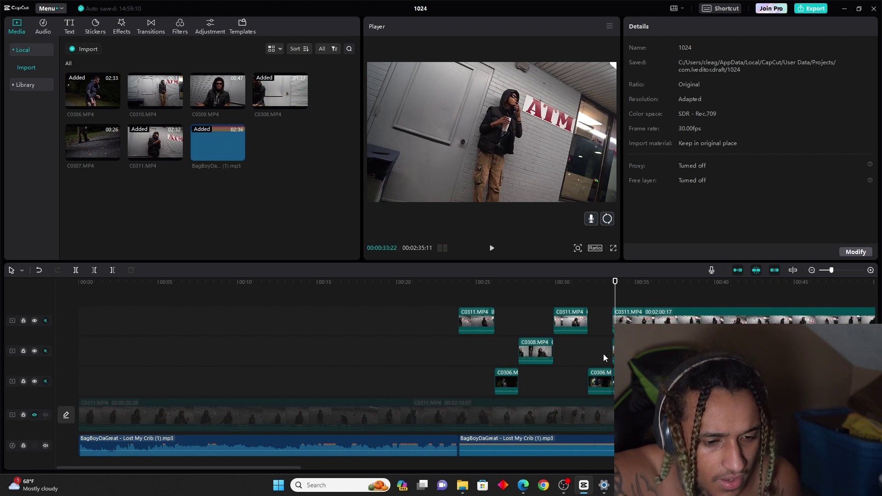
drag(614, 352, 598, 350)
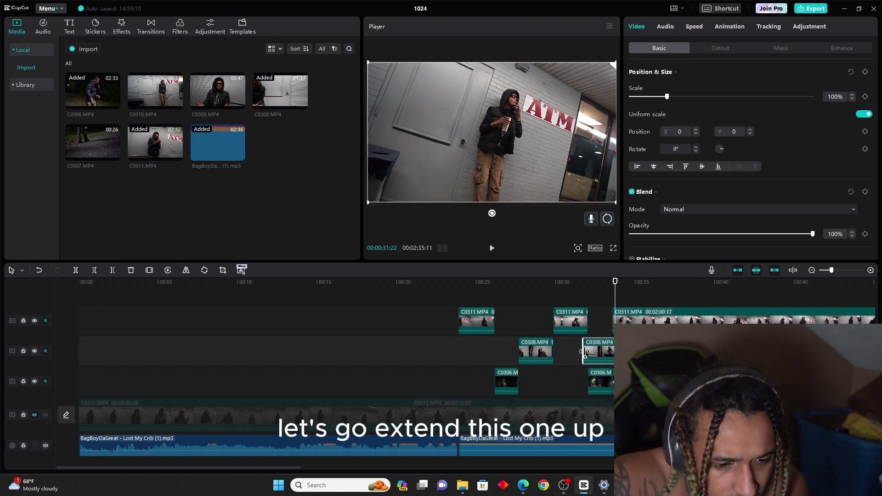
click(594, 387)
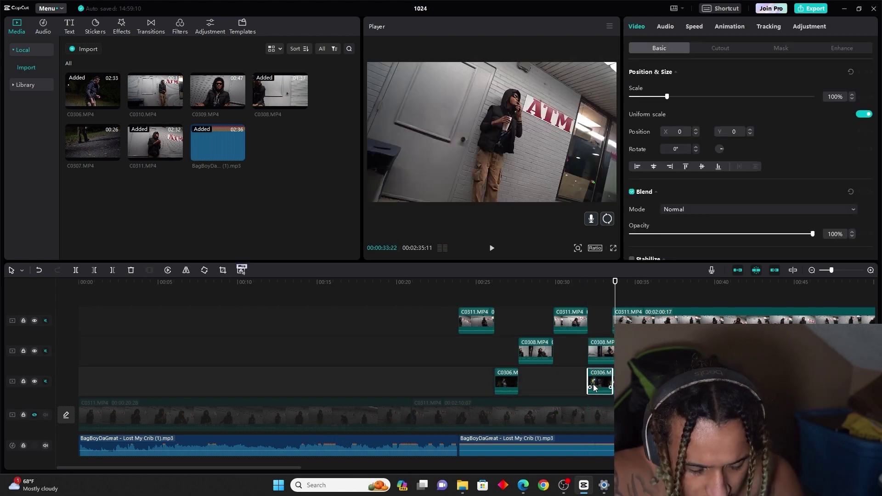
key(Delete)
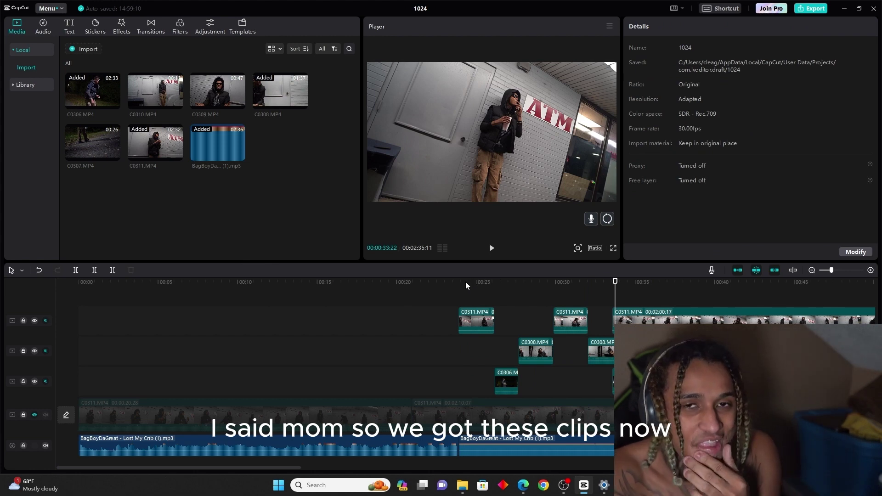
drag(464, 282, 463, 287)
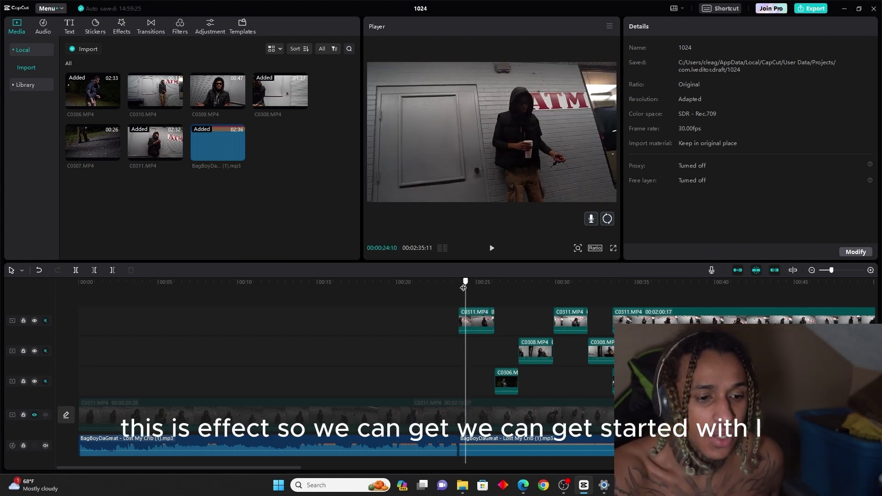
Step: Add LIQUID LEAN PATH.mov from the Liquid Paths folder to the timeline
click(462, 485)
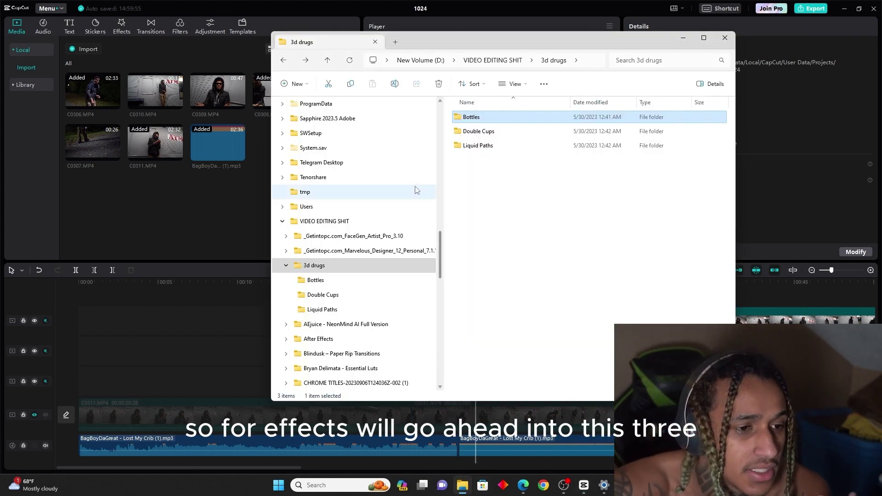
double_click(478, 145)
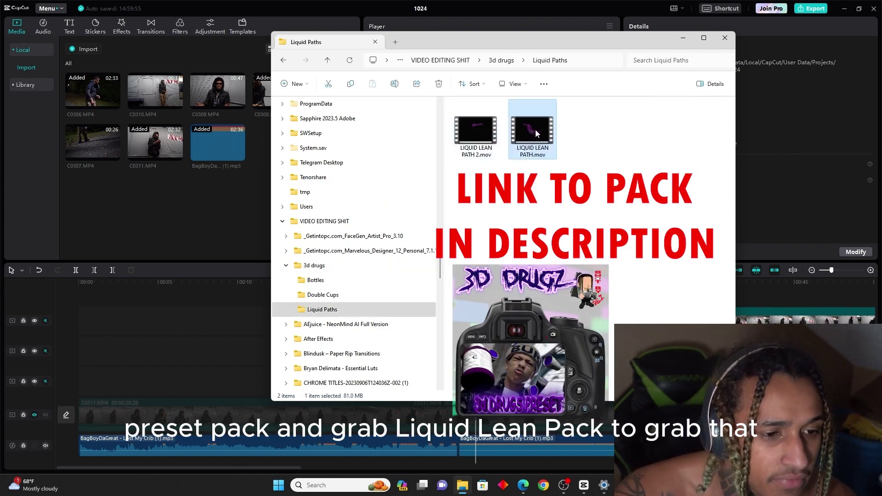
mouse_move(532, 132)
mouse_down()
mouse_move(210, 331)
mouse_move(312, 306)
mouse_up()
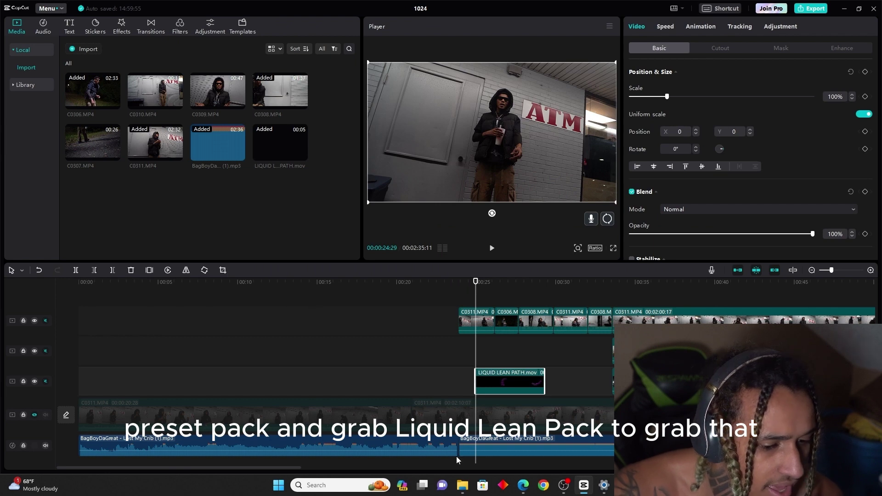
click(417, 282)
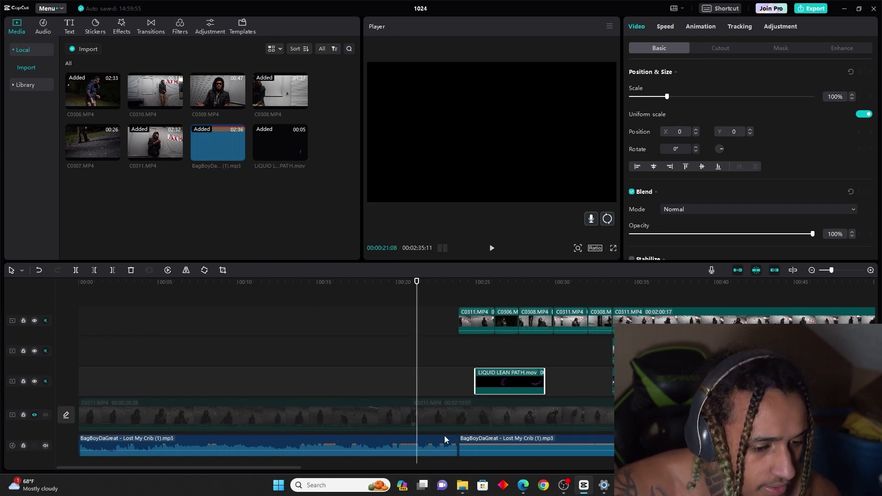
Step: Add BOTTLE TRANSITION.mov from the Bottles folder to the timeline at 21 seconds
click(462, 485)
click(327, 60)
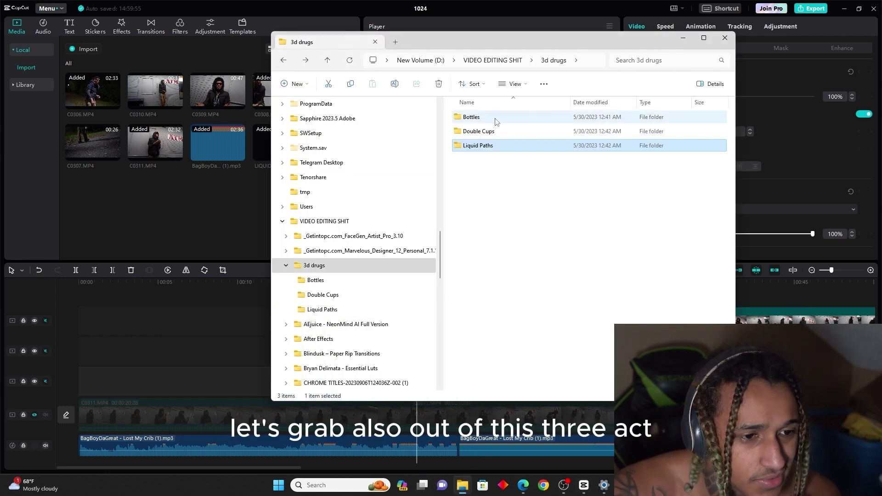
double_click(473, 116)
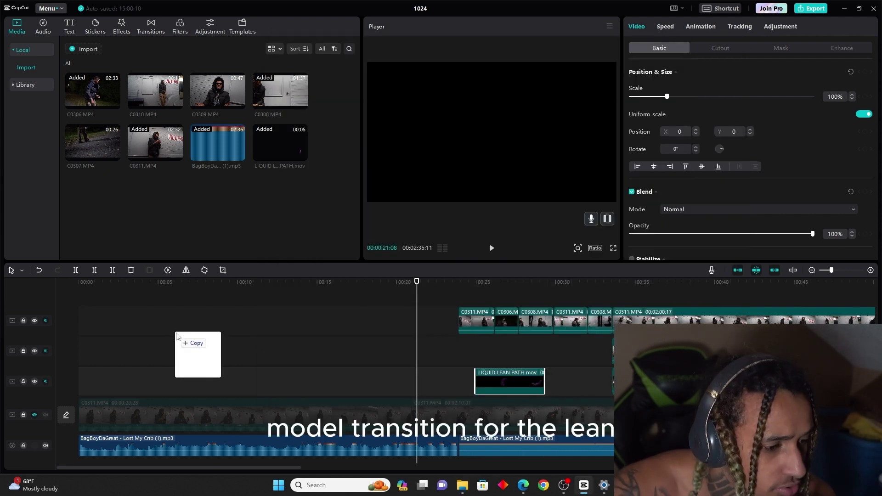
drag(539, 126, 181, 334)
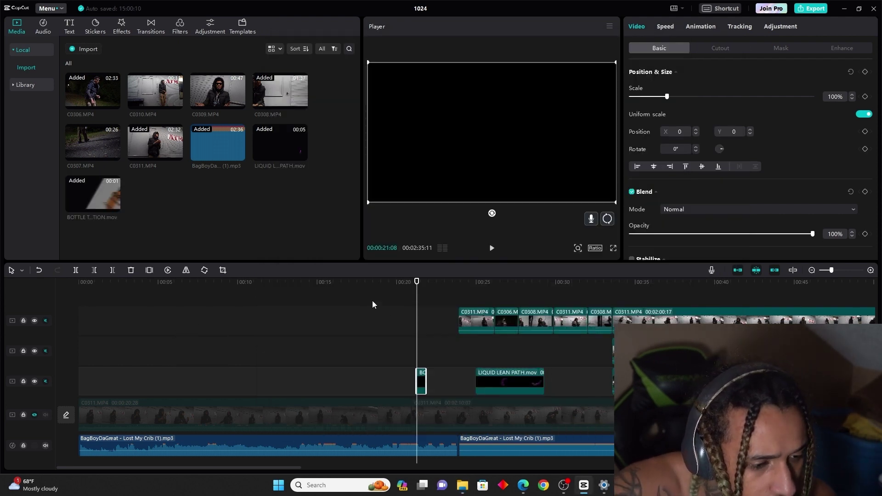
Step: Open the Double Cups folder in File Explorer
click(459, 492)
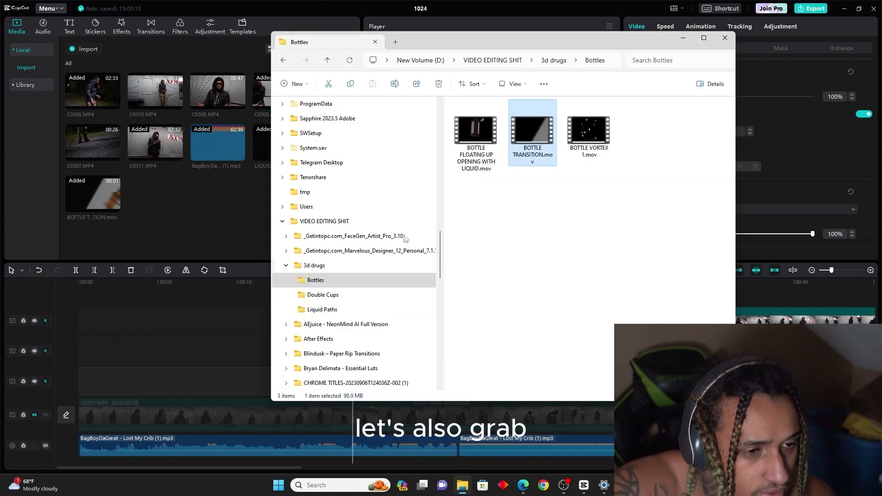
click(284, 62)
double_click(512, 133)
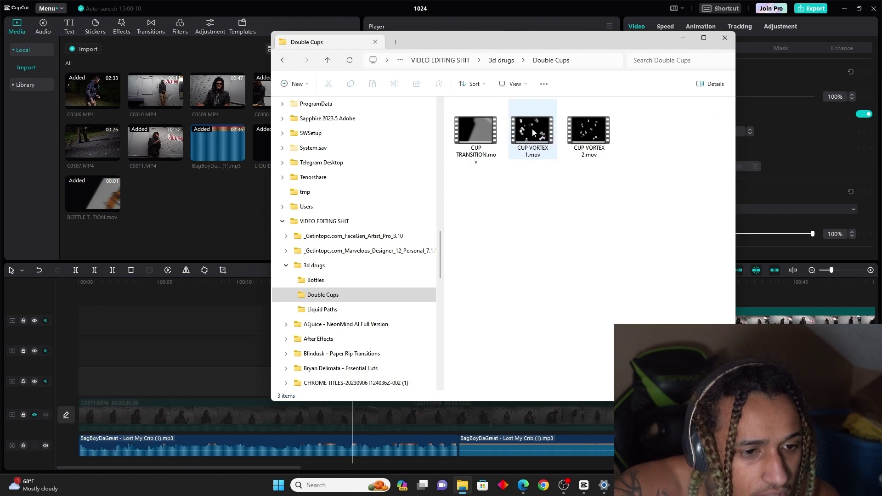
Step: Put CUP VORTEX 1.mov on a new top track at 00:24 and trim its end
mouse_move(532, 132)
mouse_down()
mouse_move(296, 302)
mouse_move(274, 356)
mouse_up()
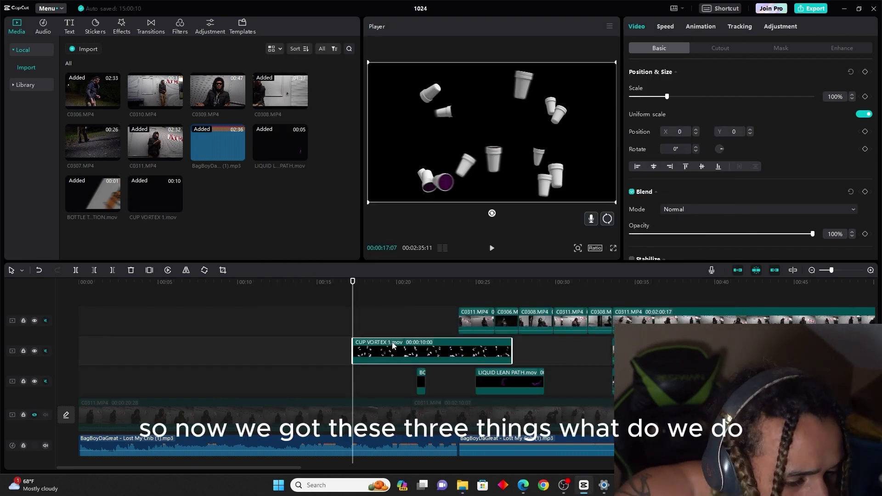
drag(397, 351, 279, 351)
drag(466, 282, 476, 285)
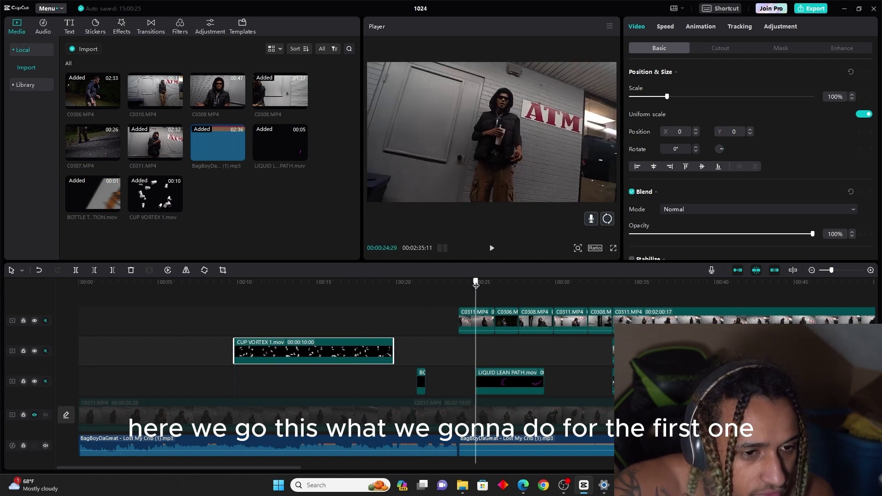
drag(364, 351, 590, 294)
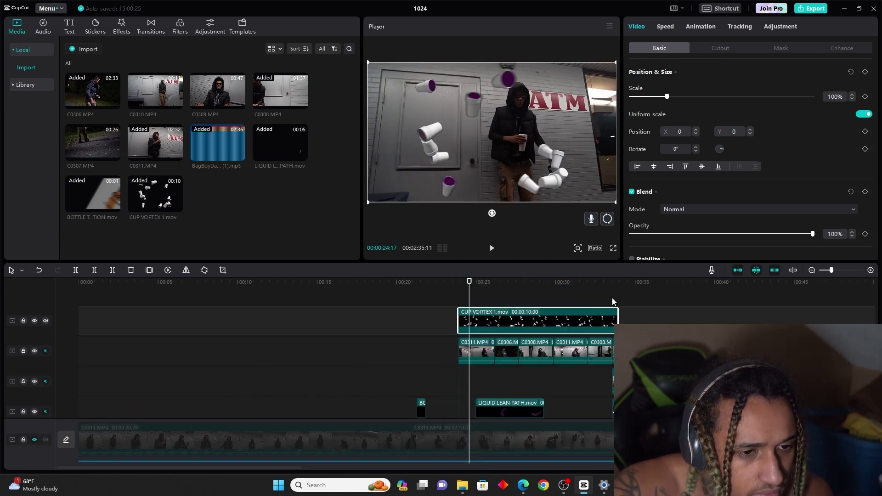
drag(618, 319, 495, 319)
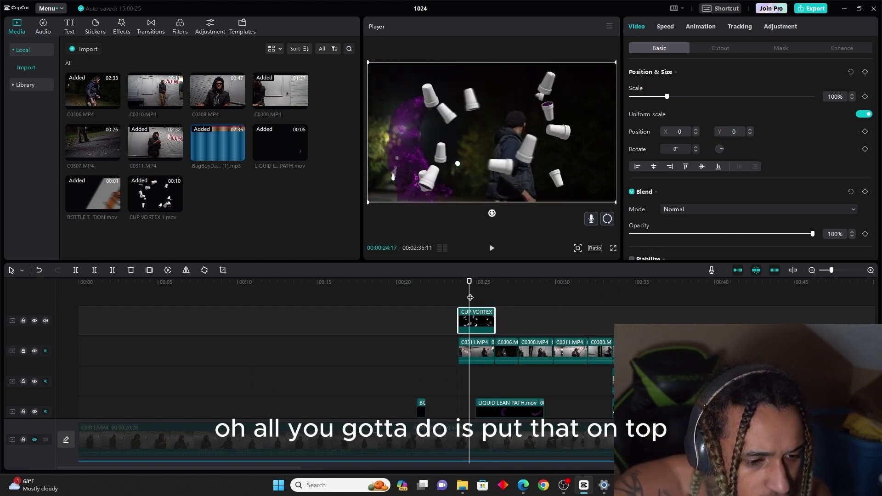
Step: Move the Liquid Lean Path clip earlier and preview the overlay section
click(457, 281)
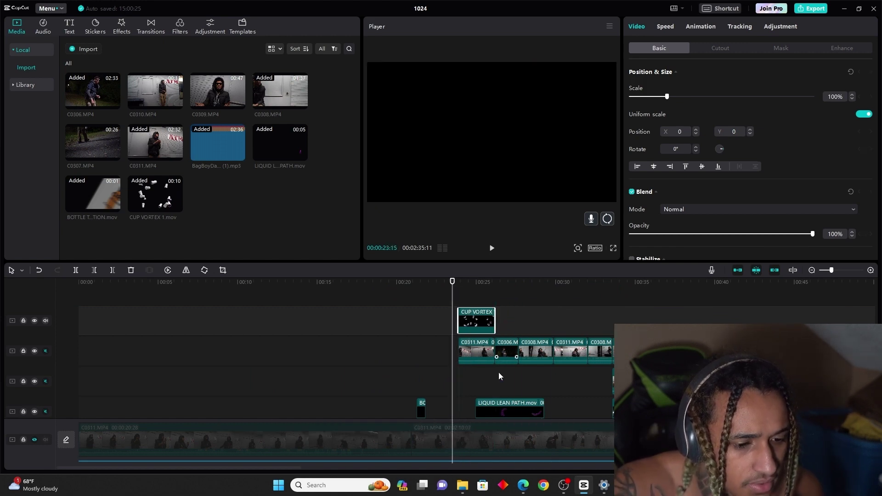
drag(462, 405, 345, 395)
click(476, 346)
key(space)
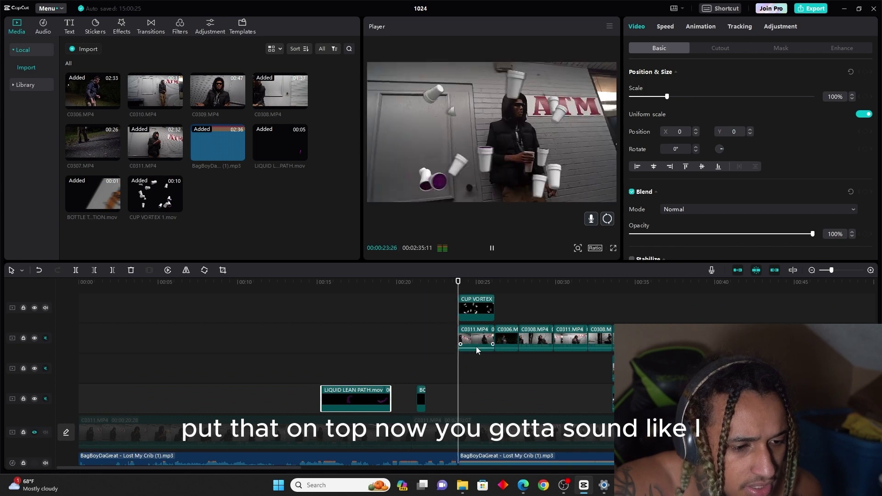
click(478, 303)
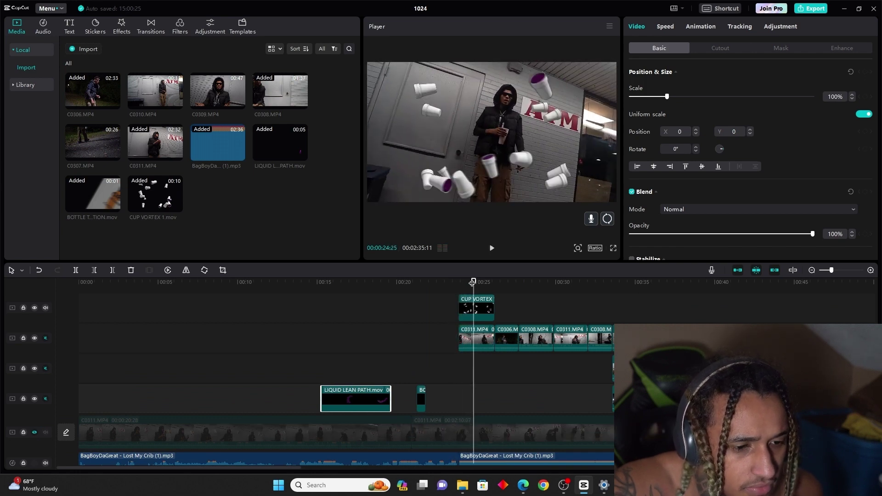
Step: Set the cup vortex to 97% scale at X 145, Y -124; follow it with Liquid Lean Path
click(478, 303)
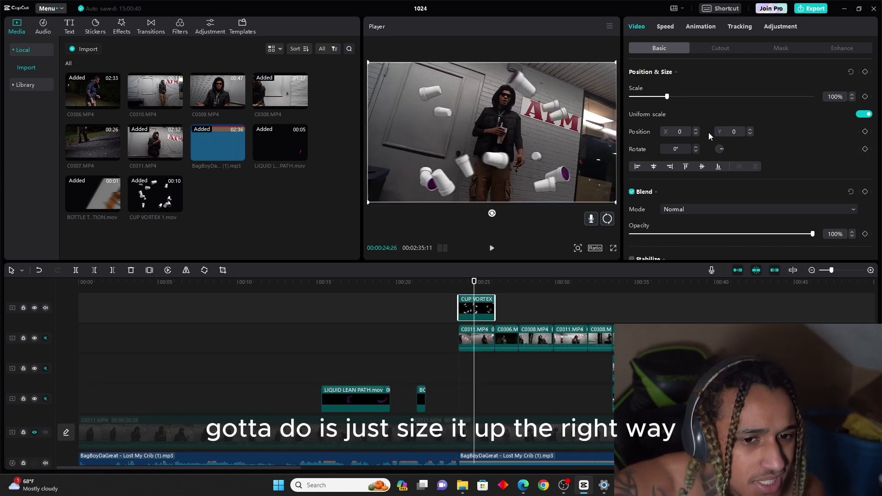
drag(666, 97, 666, 98)
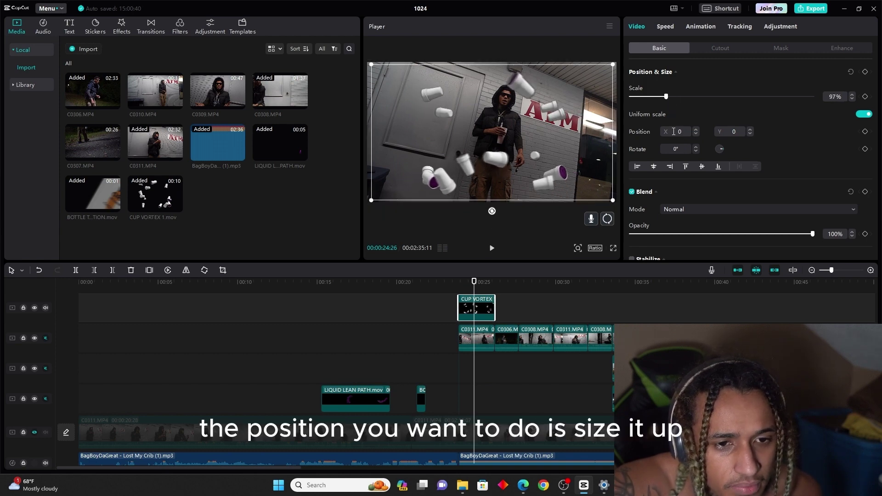
drag(514, 134, 520, 142)
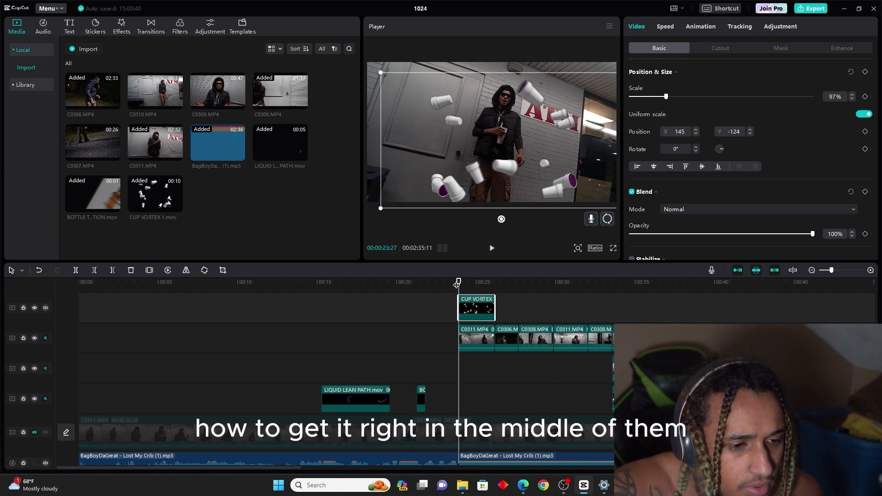
click(459, 281)
key(space)
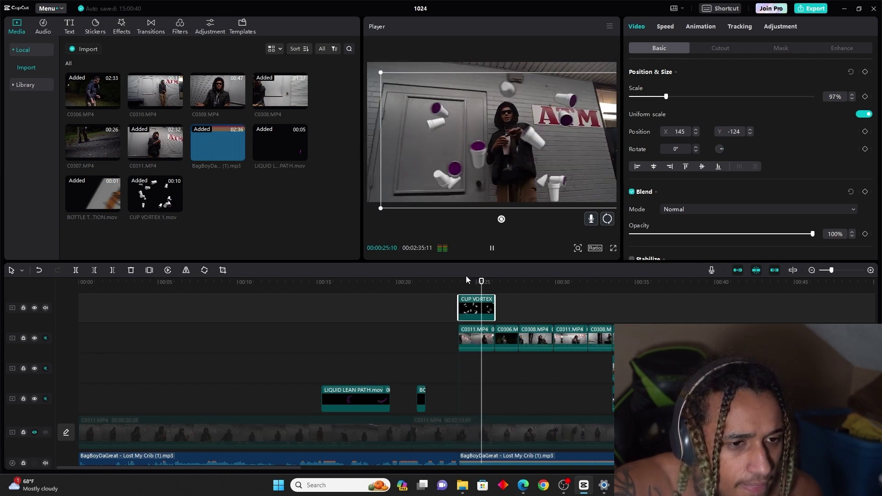
mouse_move(374, 399)
mouse_down()
mouse_move(587, 280)
mouse_move(572, 310)
mouse_up()
Step: Preview the Liquid Lean Path section following the cup vortex around 27 seconds
click(514, 281)
key(space)
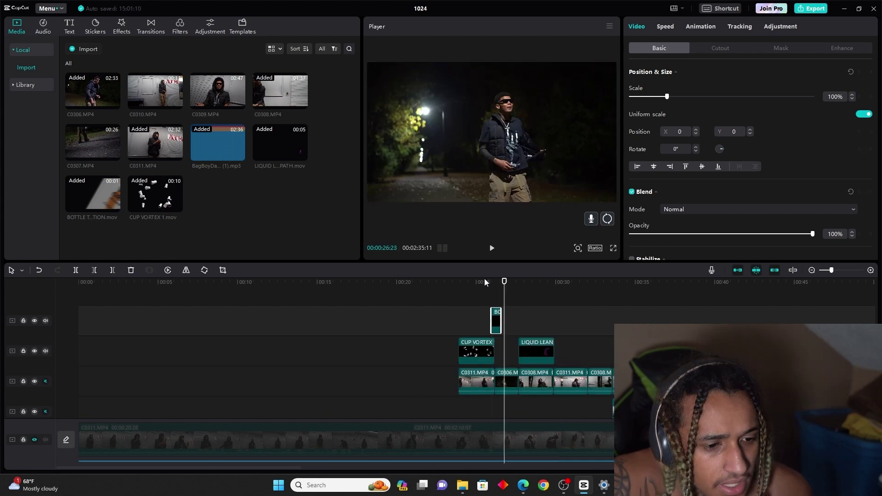
drag(485, 282, 490, 284)
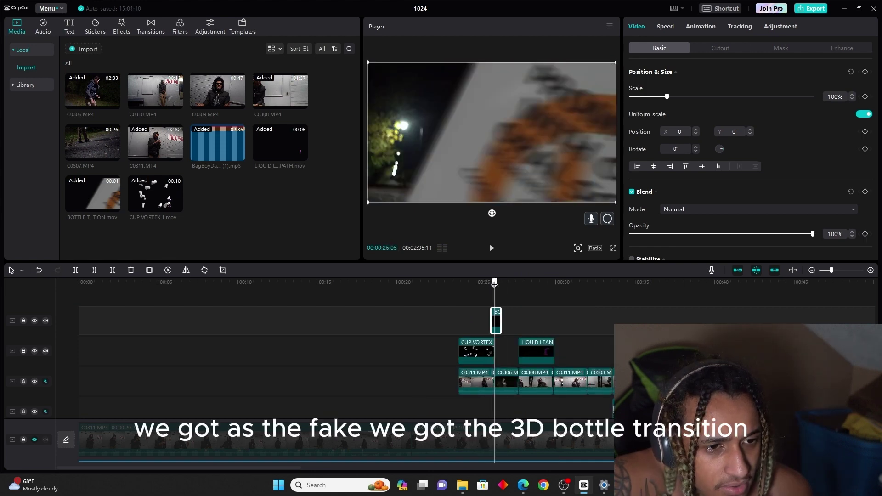
scroll(735, 294, up, 2)
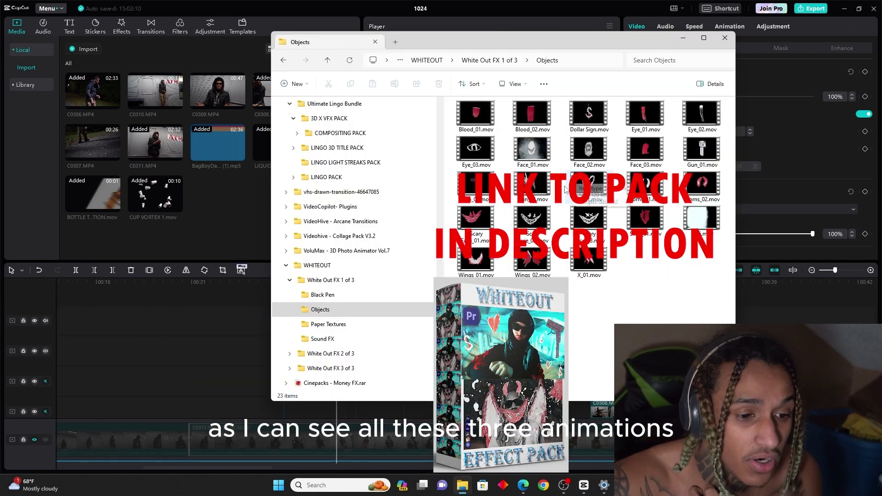
Step: Add Scary Face_01 and Wings_01 to lower tracks and preview the heart, wings and face overlays
drag(475, 218, 189, 317)
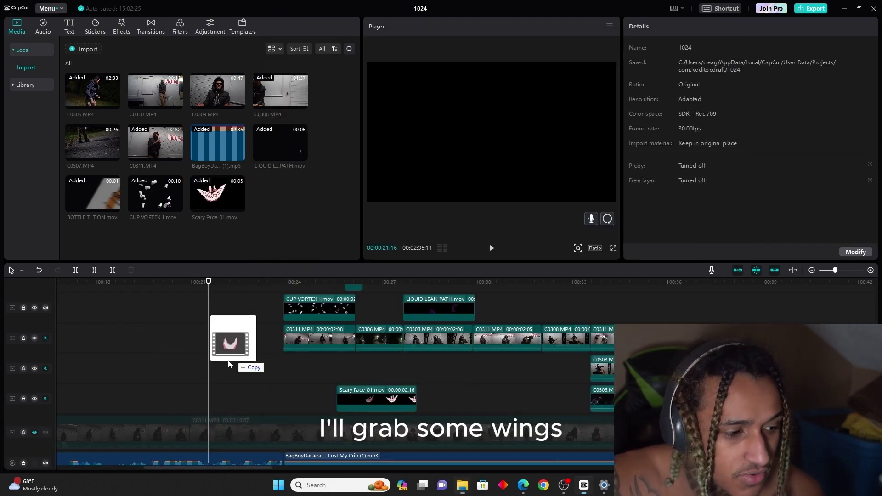
drag(228, 364, 230, 397)
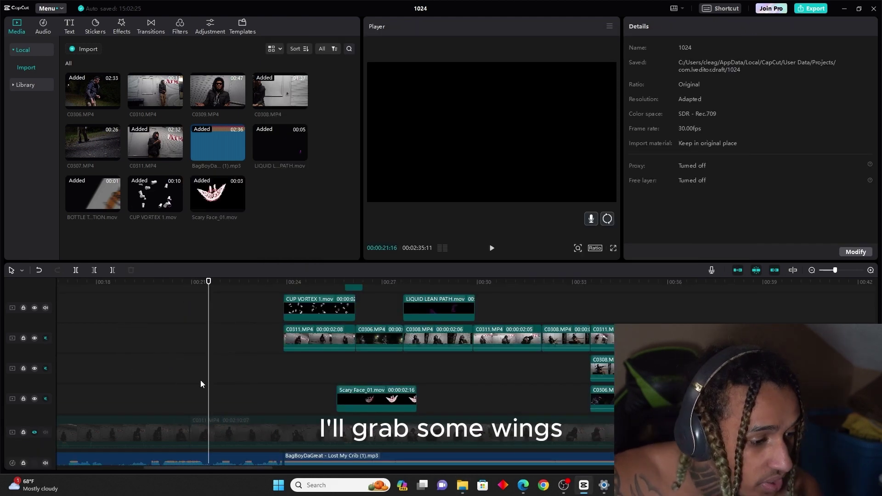
click(462, 485)
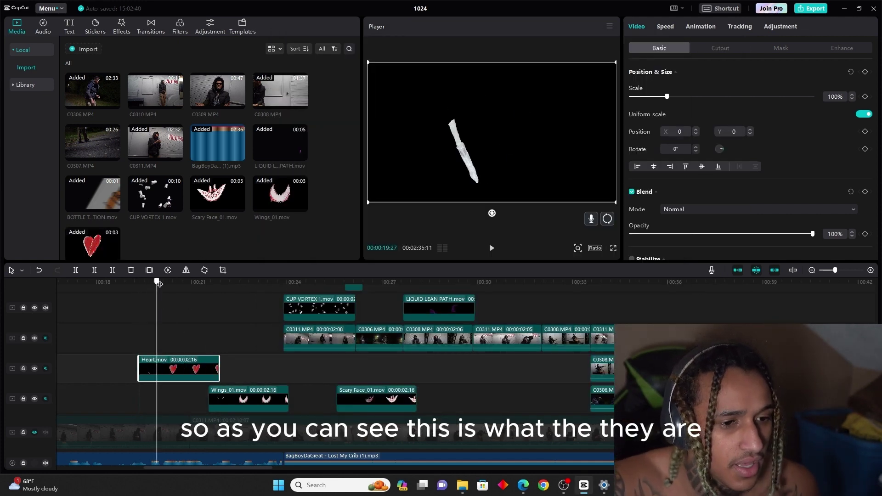
drag(158, 283, 234, 294)
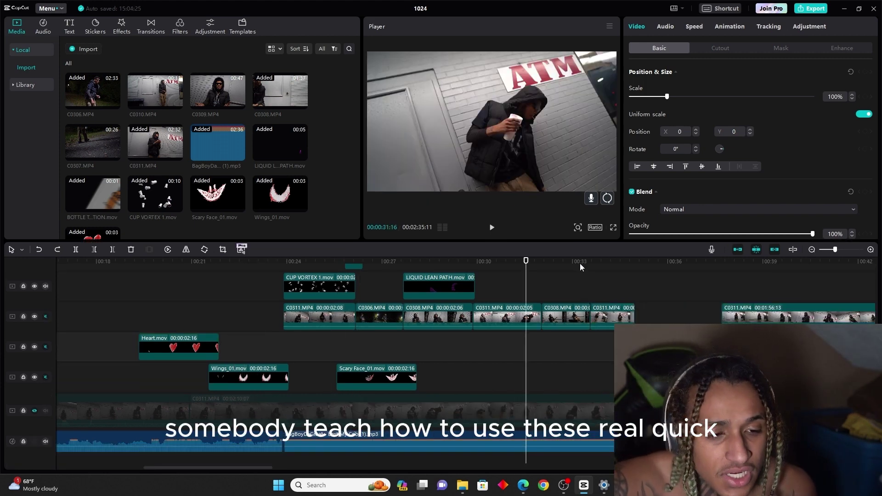
Step: Insert a 3-second freeze frame of the last C0311 clip at about 35 seconds
click(580, 263)
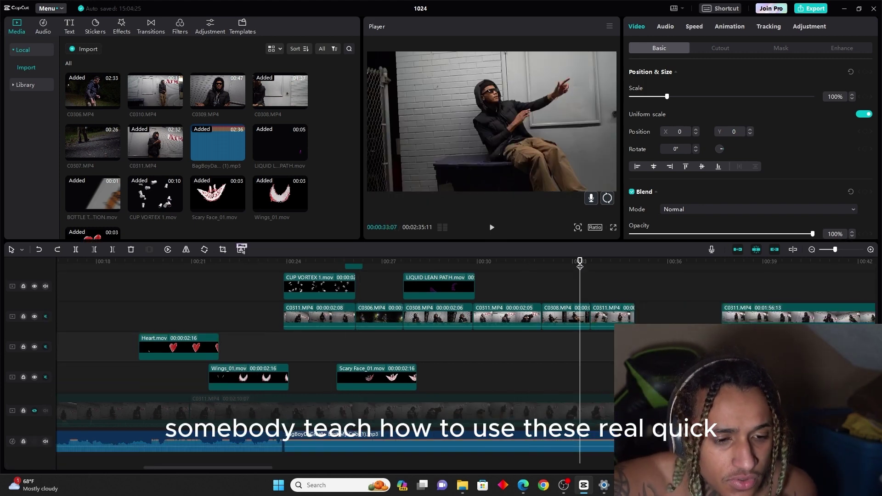
key(space)
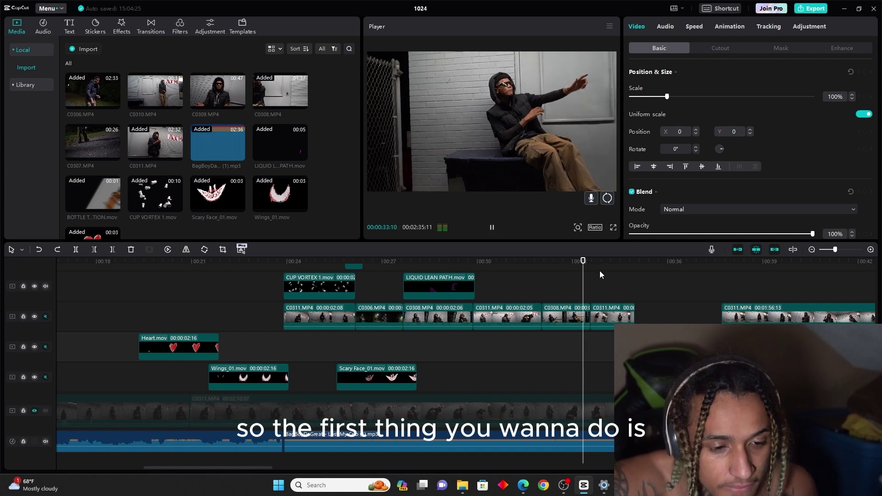
click(636, 260)
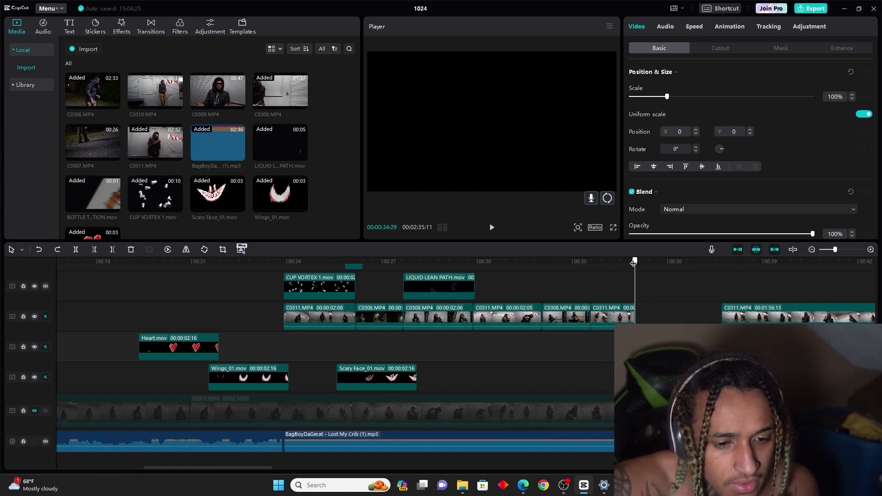
drag(634, 262, 632, 262)
click(627, 317)
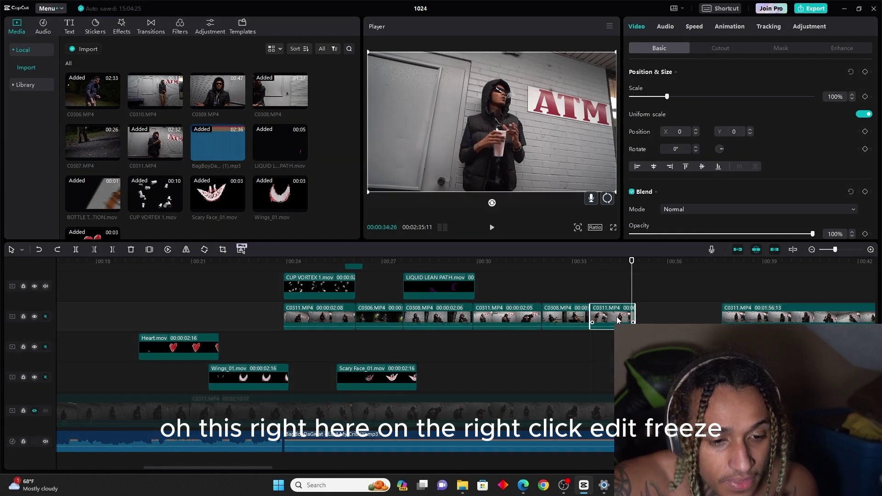
right_click(616, 322)
click(745, 306)
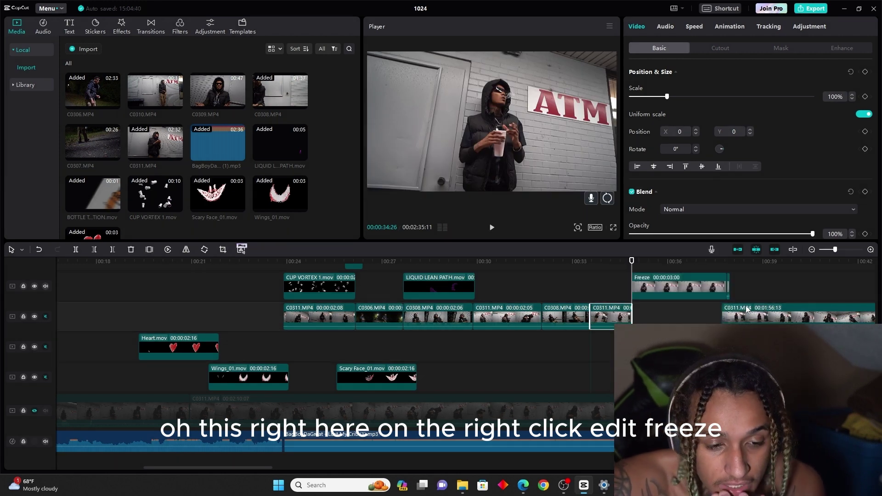
drag(613, 266, 636, 268)
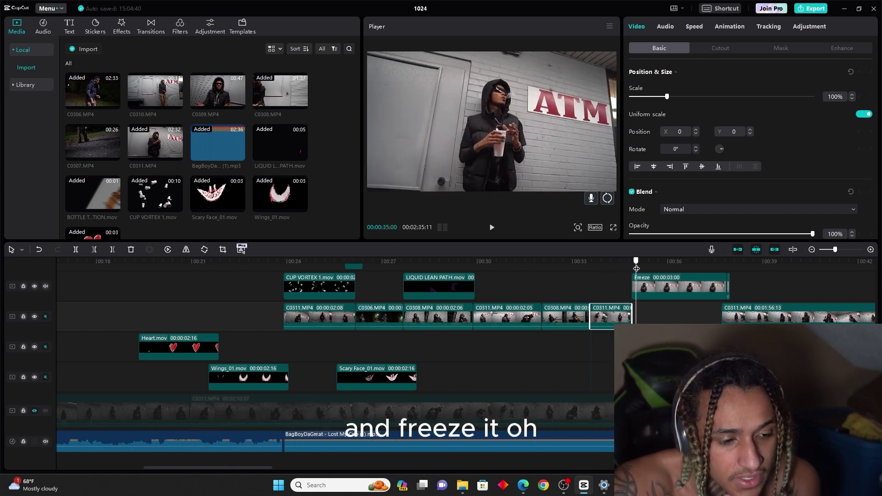
scroll(353, 408, up, 1)
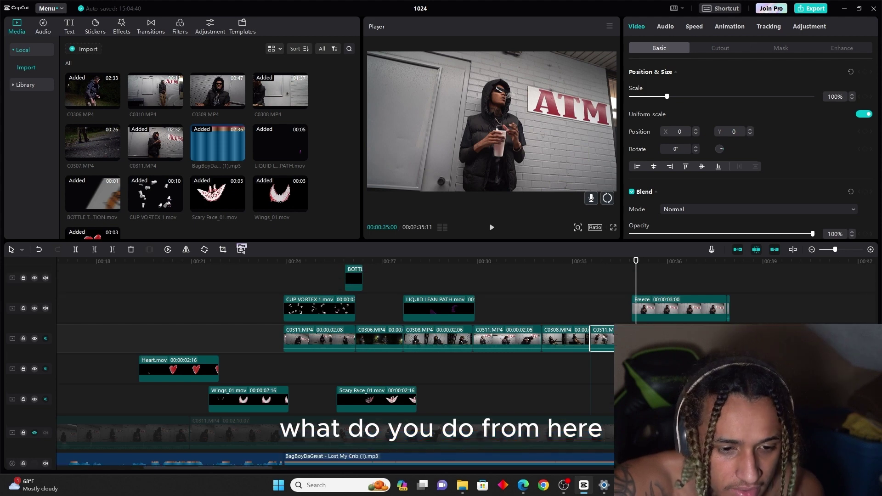
Step: Place Scary Face_01 above the freeze frame, scaled to 37% and tilted 12° over his face
mouse_move(364, 405)
mouse_down()
mouse_move(658, 292)
mouse_move(628, 267)
mouse_move(650, 265)
mouse_up()
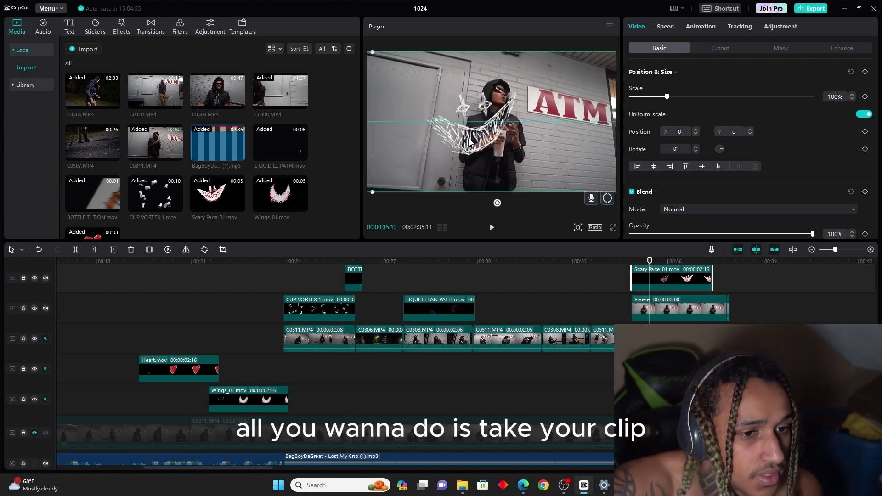
drag(457, 149, 490, 121)
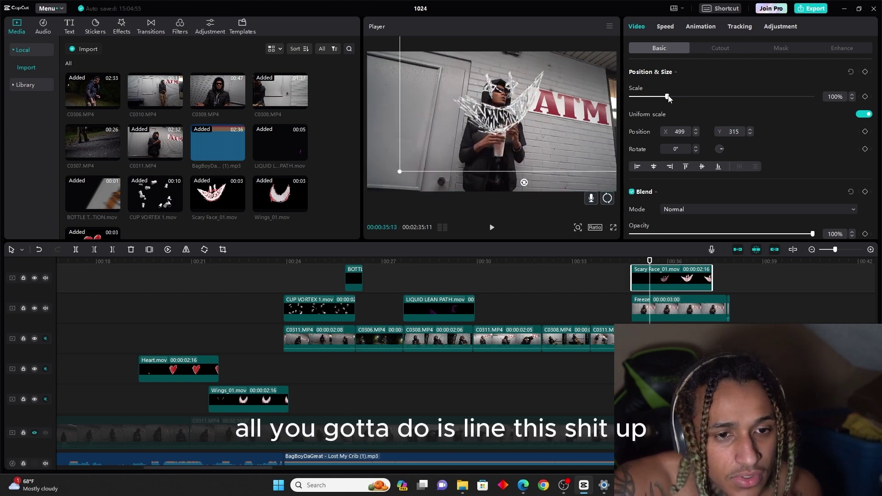
drag(668, 99, 648, 104)
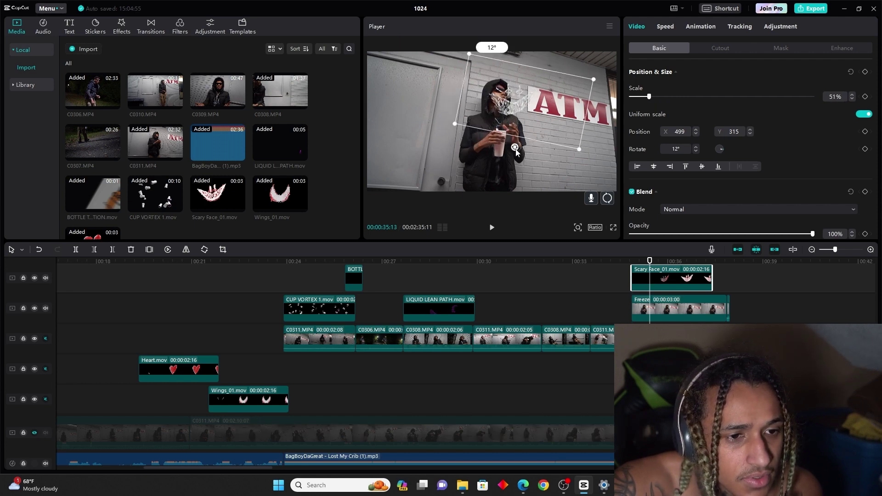
drag(539, 115, 532, 116)
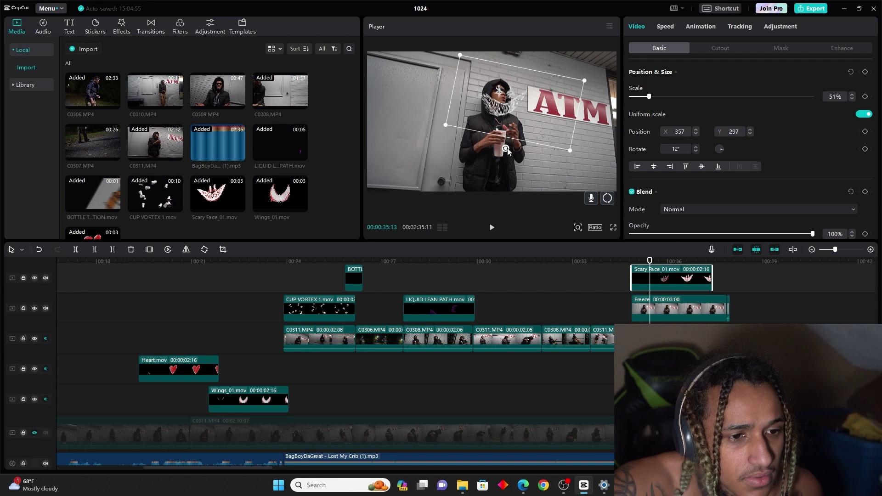
drag(648, 97, 642, 98)
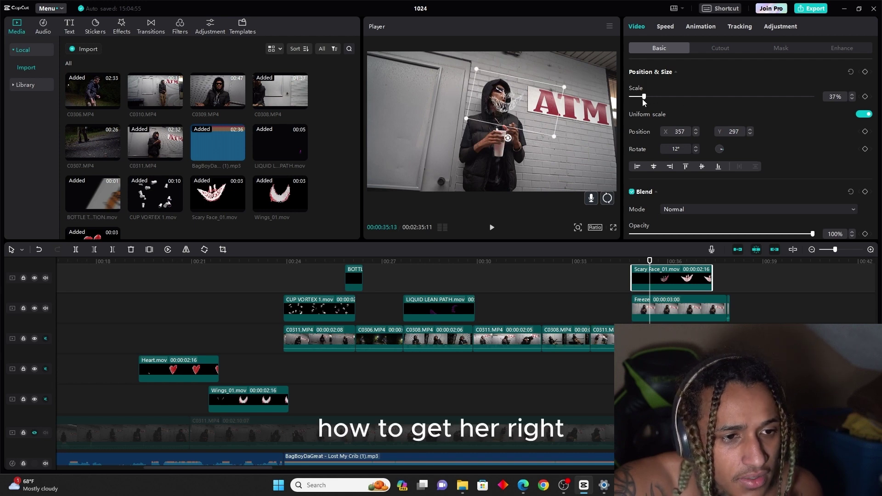
drag(515, 116, 508, 111)
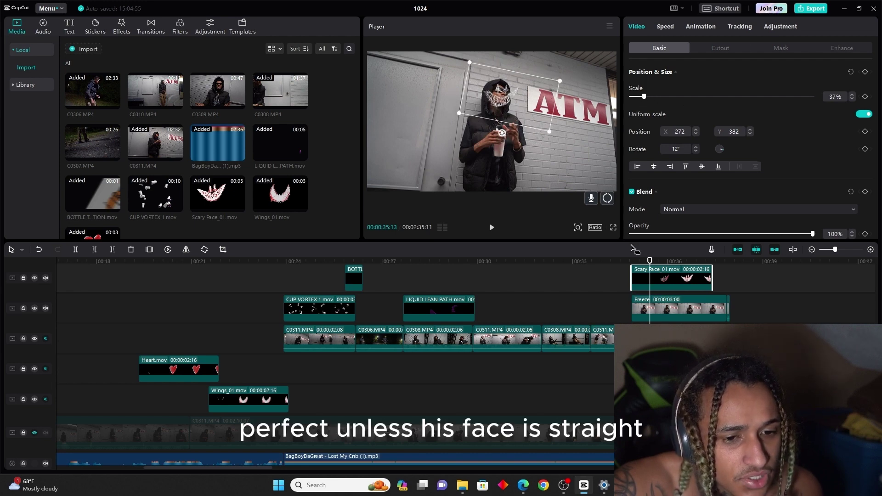
click(613, 259)
key(space)
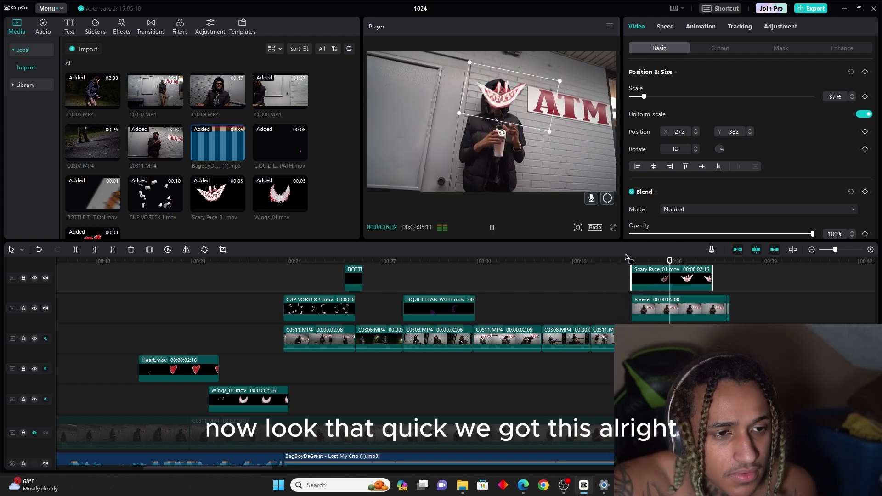
click(623, 260)
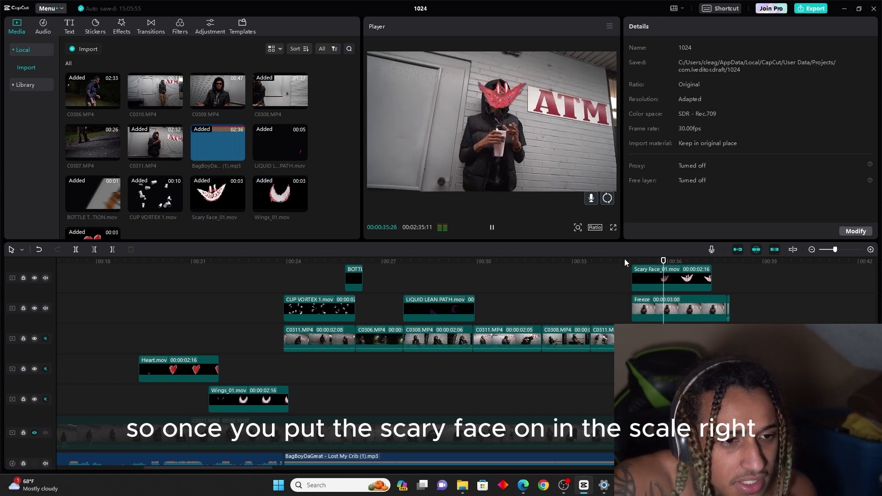
Step: Trim the Scary Face clip's right edge so it ends early in the freeze frame
key(space)
click(633, 260)
key(space)
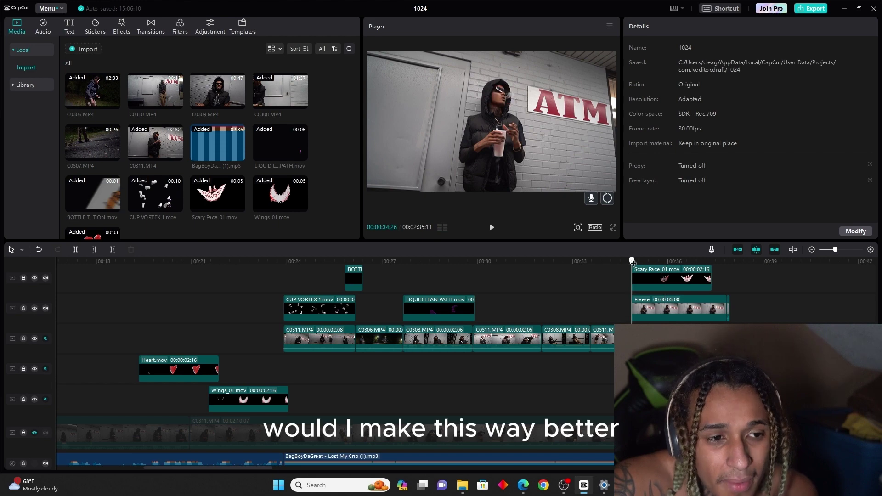
mouse_move(642, 261)
mouse_down()
mouse_move(662, 265)
mouse_move(627, 275)
mouse_up()
key(space)
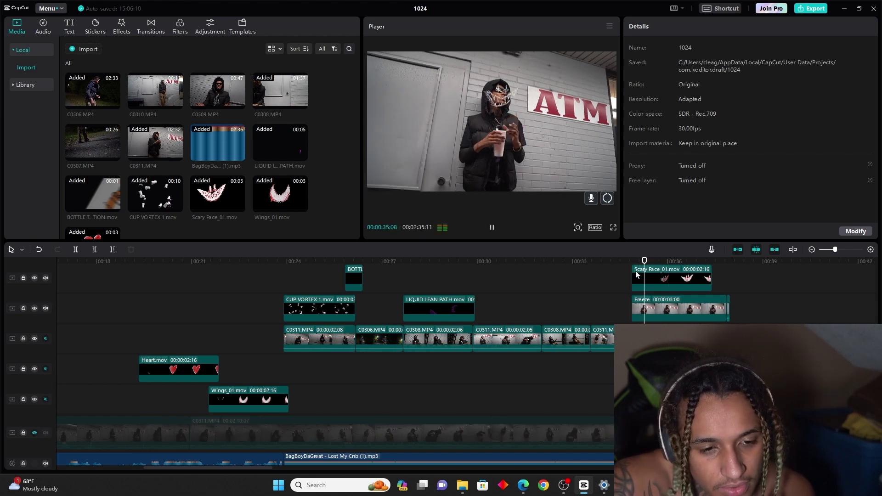
drag(626, 264, 658, 262)
drag(710, 281, 658, 280)
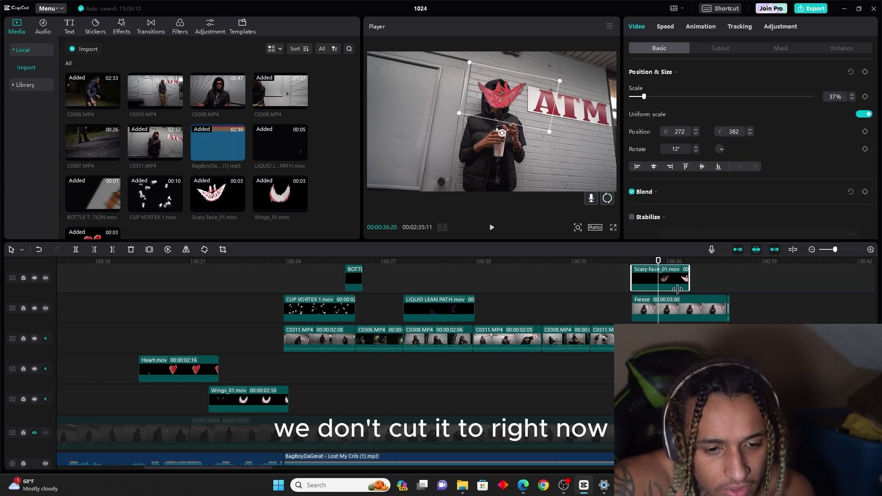
Step: Add Paper Texture_04 above the overlay, trim it, rotate it 90° and enlarge it to fill the frame
scroll(700, 296, up, 1)
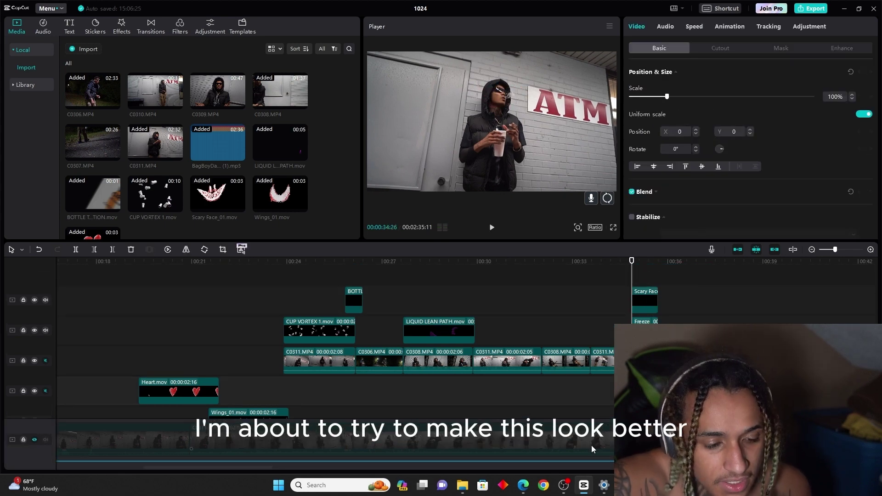
click(462, 486)
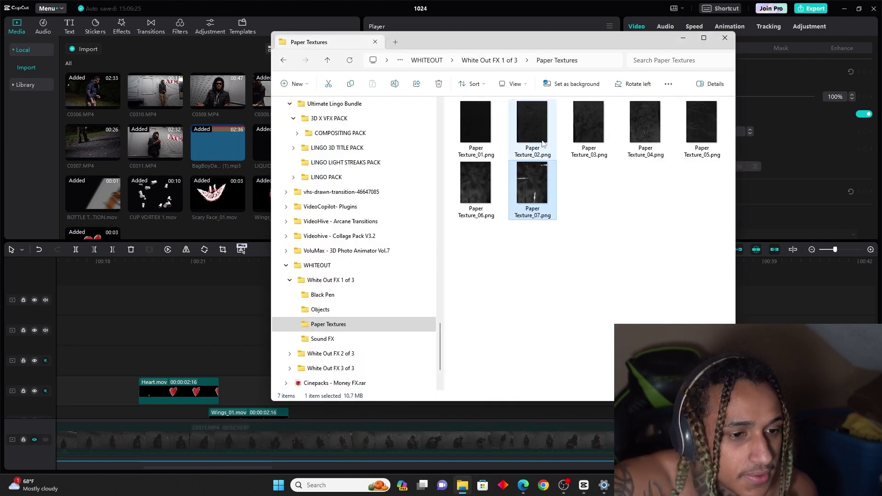
mouse_move(645, 126)
mouse_down()
mouse_move(740, 305)
mouse_move(690, 303)
mouse_up()
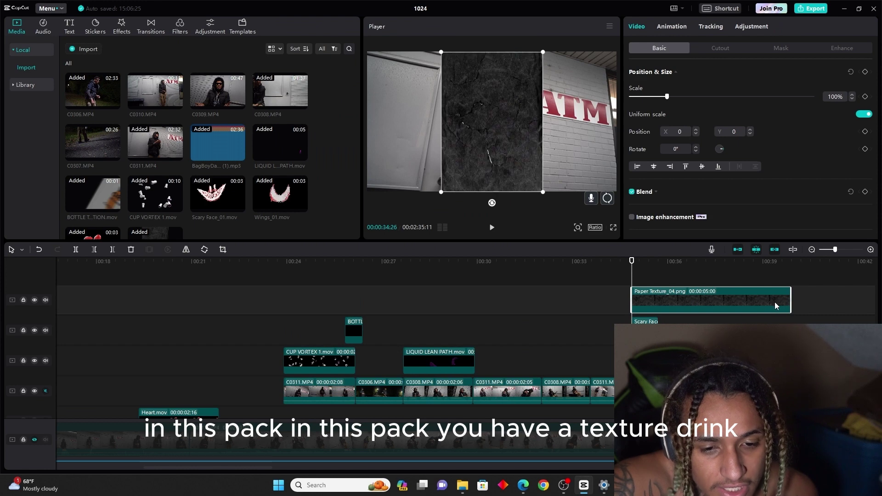
drag(663, 308, 637, 311)
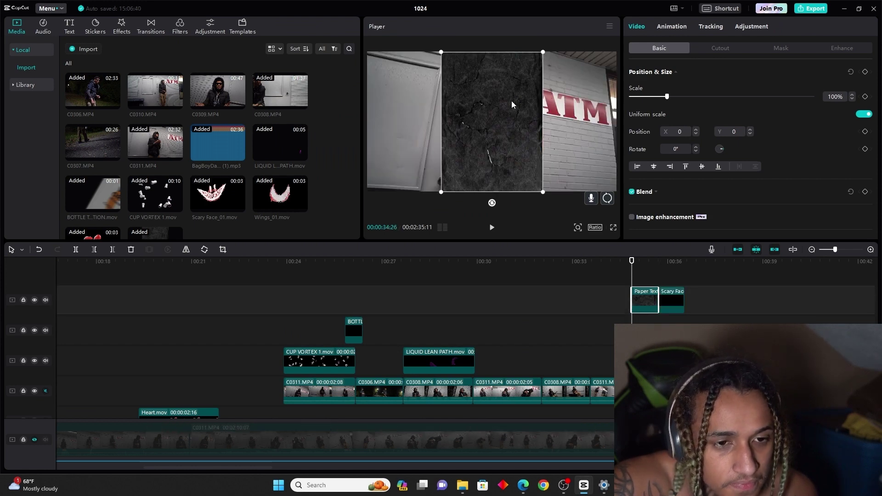
drag(492, 203, 396, 124)
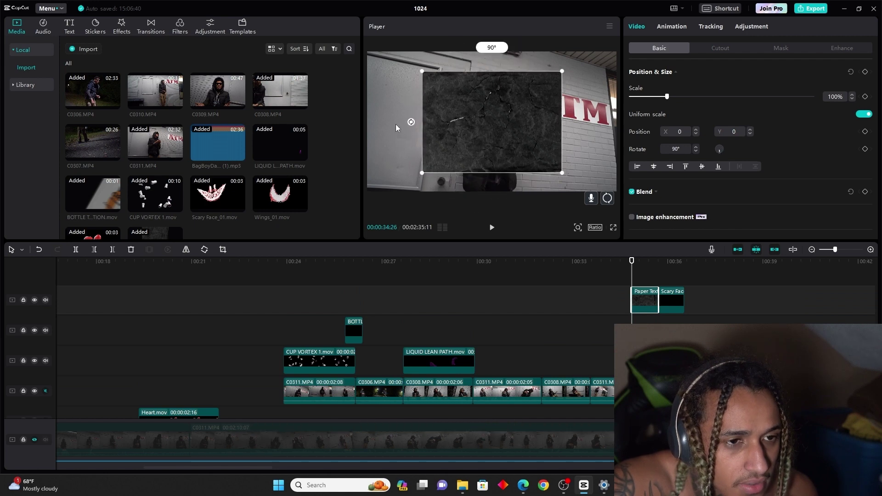
mouse_move(422, 71)
mouse_down()
mouse_move(338, 36)
mouse_move(359, 42)
mouse_up()
Step: Set the paper texture's Blend Mode to Screen
scroll(675, 198, down, 2)
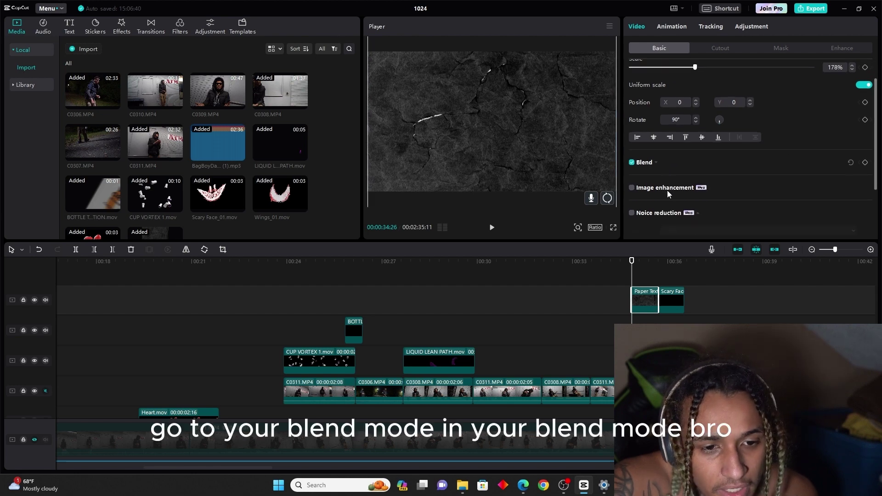
scroll(652, 138, down, 3)
click(653, 85)
click(721, 103)
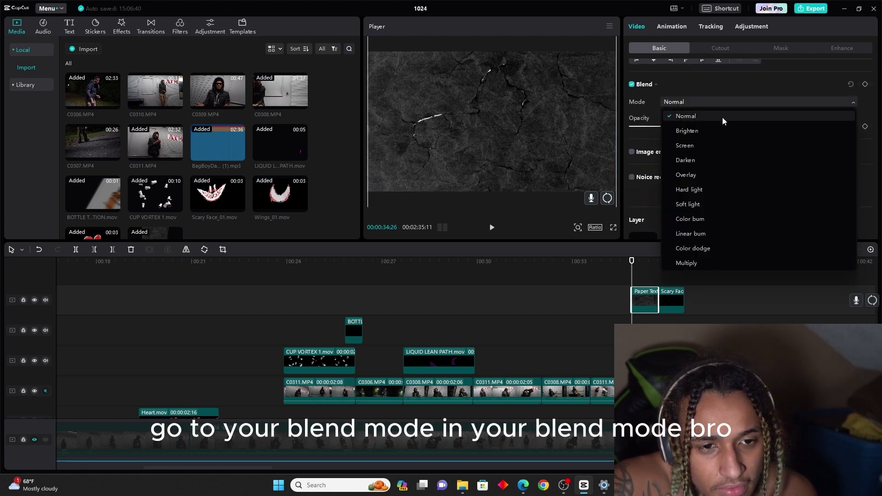
click(709, 144)
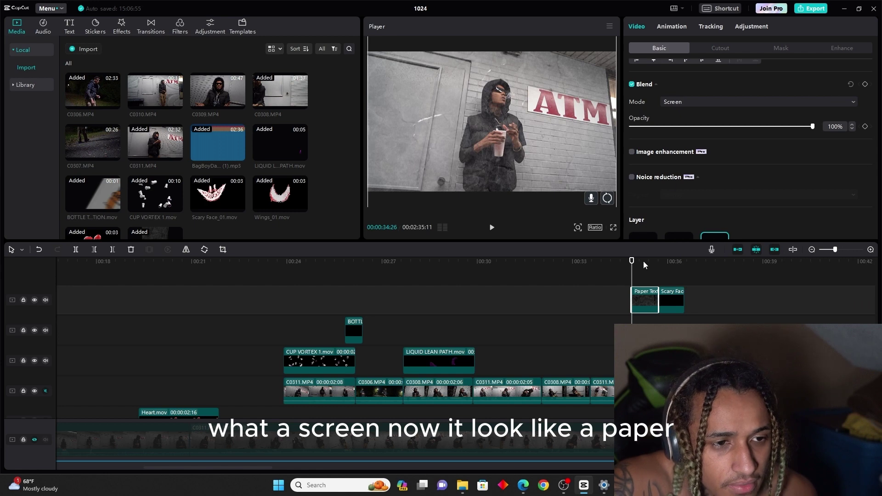
Step: Move the Scary Face clip beneath the paper texture and preview the textured freeze section
drag(624, 262, 633, 264)
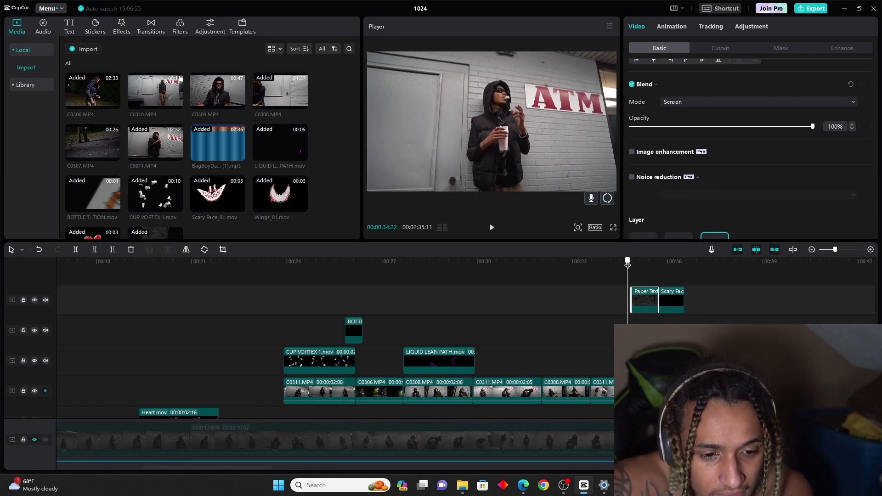
drag(673, 308, 666, 329)
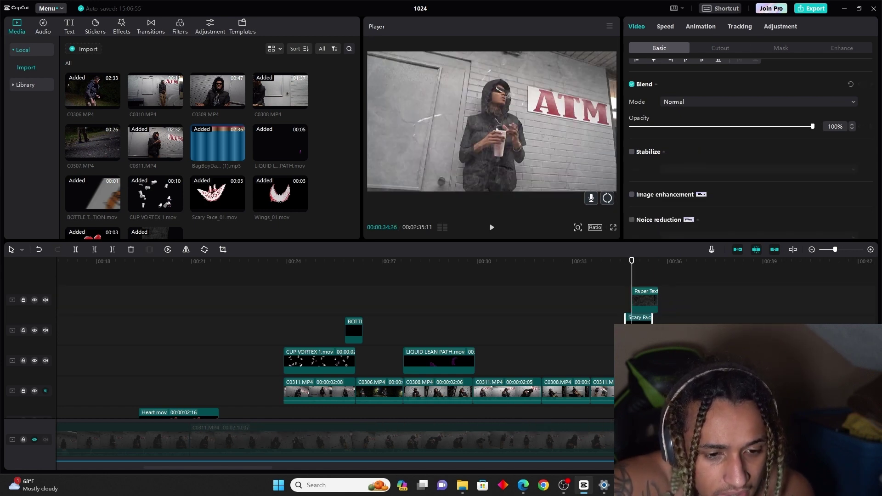
drag(628, 266, 612, 264)
click(703, 307)
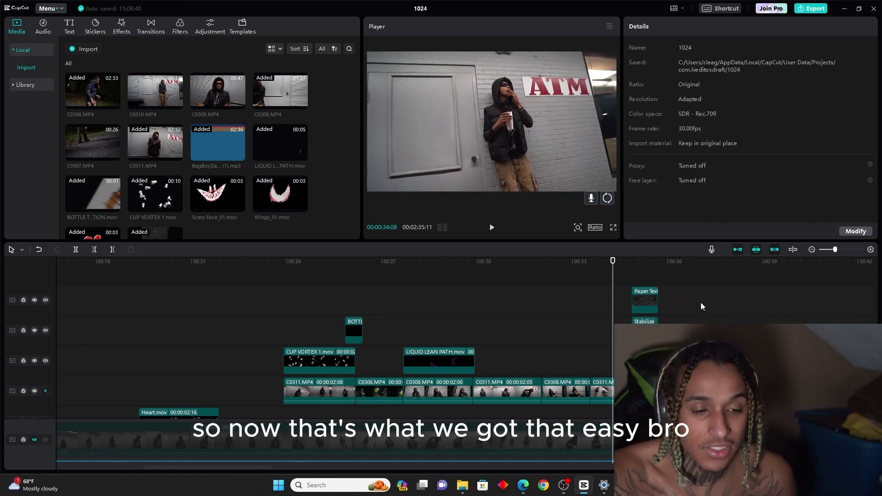
key(space)
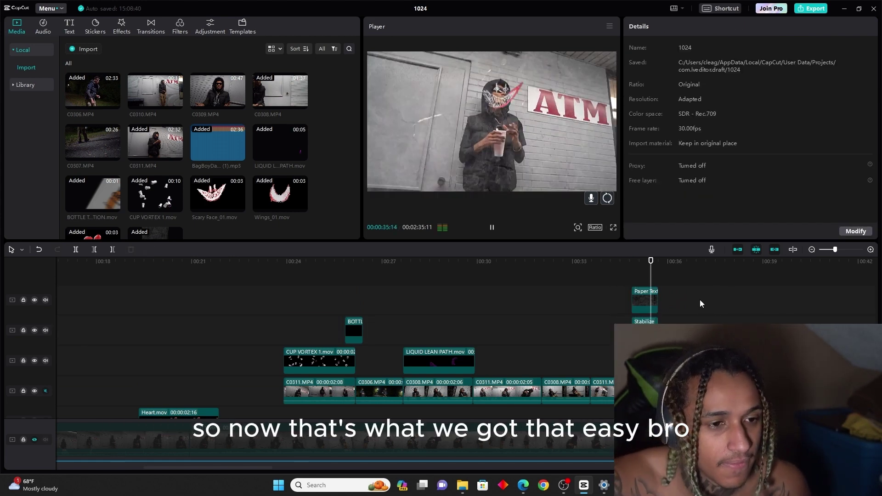
key(space)
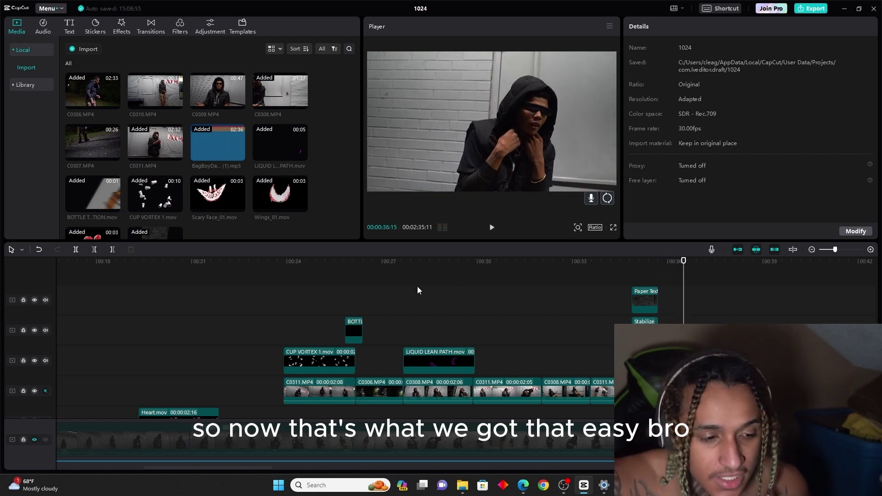
Step: Move the Heart overlay to around 00:30 and trim it slightly shorter
drag(349, 261, 364, 288)
scroll(365, 288, down, 1)
scroll(364, 288, down, 1)
scroll(365, 287, down, 1)
drag(200, 384, 575, 305)
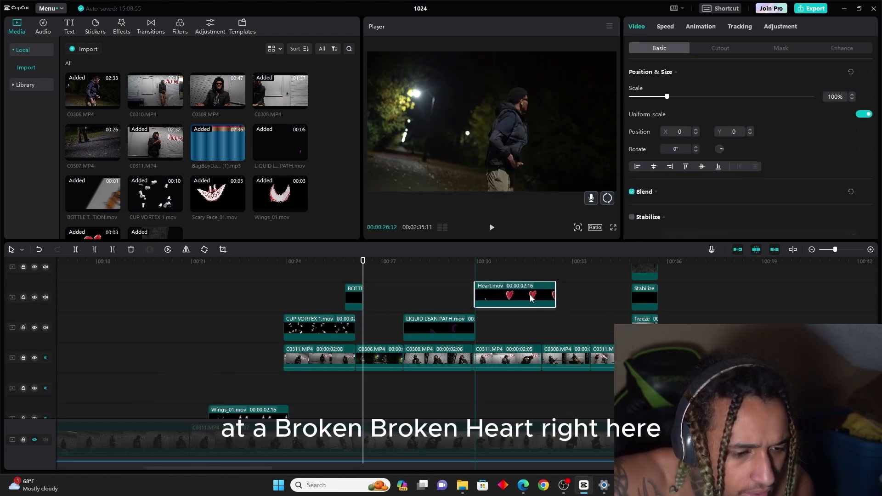
drag(555, 298, 542, 298)
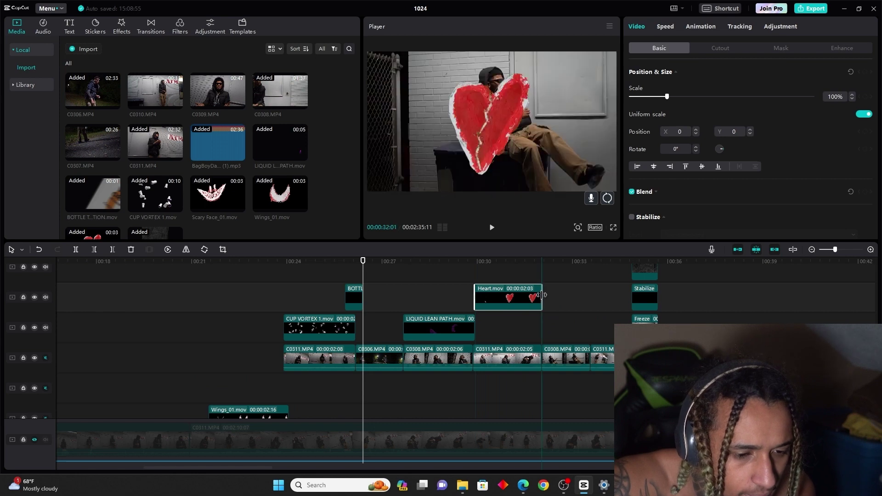
Step: Shift the broken heart to the frame's left side and preview the heart section
click(471, 263)
key(space)
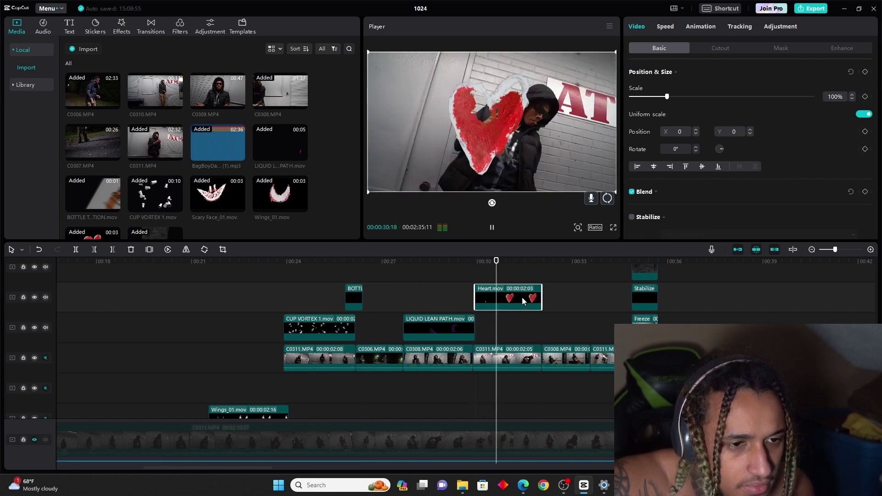
key(space)
drag(558, 132, 487, 116)
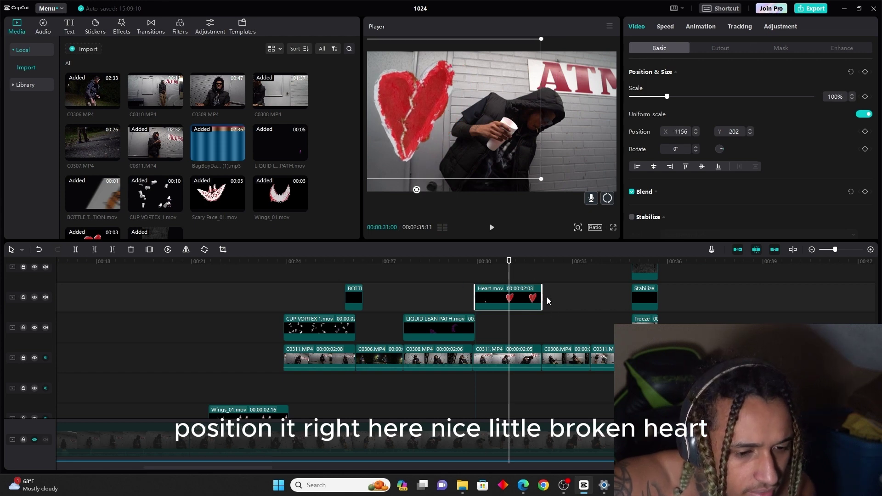
key(space)
click(449, 262)
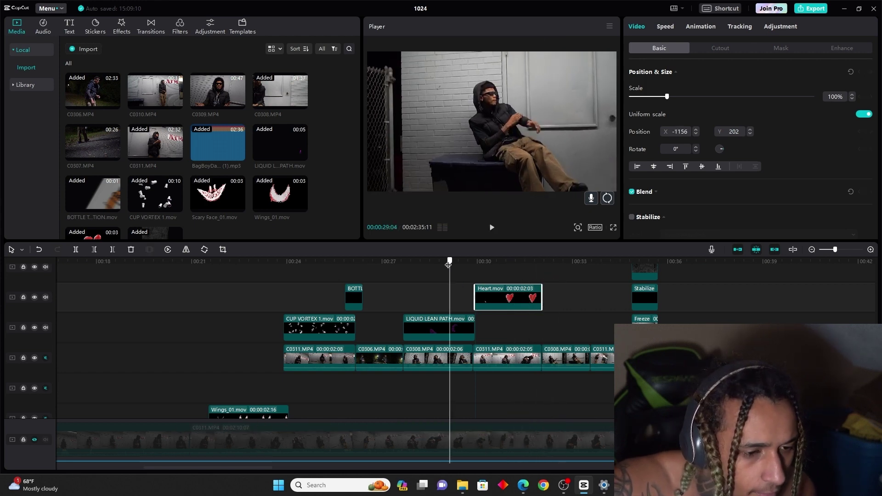
click(544, 296)
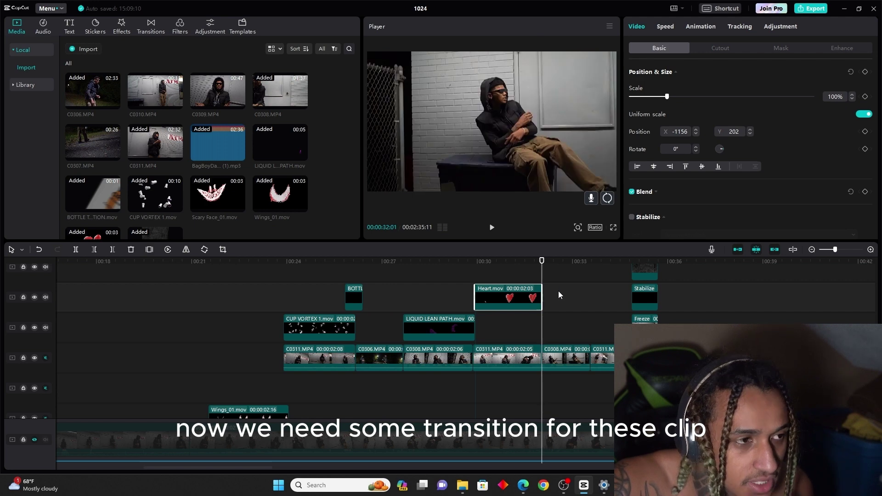
Step: Add Spin Clockwise and Rotate CW II transitions around the C0311 clip, moving videos onto one layer
click(152, 26)
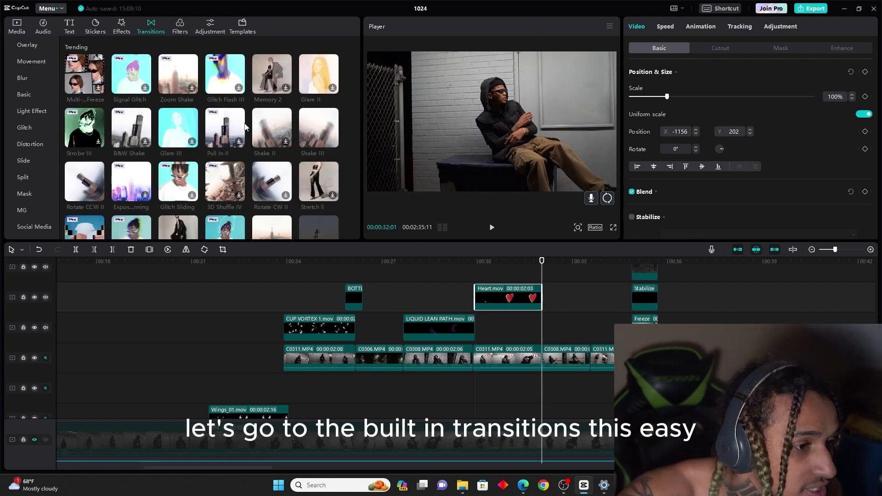
scroll(246, 127, down, 5)
scroll(257, 131, down, 5)
key(ctrl+z)
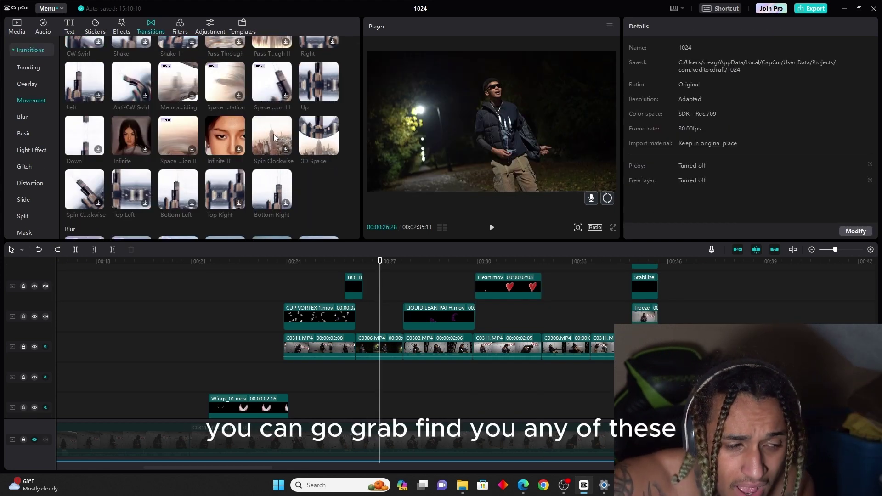
drag(275, 137, 541, 345)
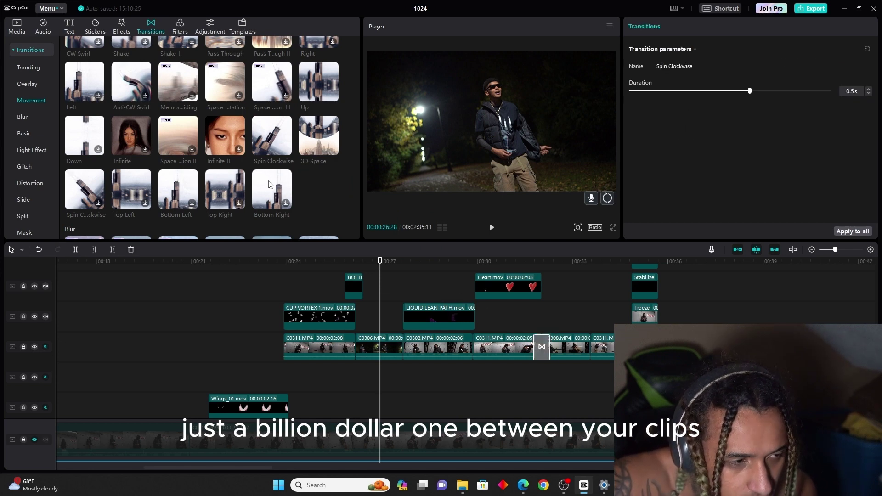
scroll(302, 162, up, 3)
drag(313, 95, 350, 348)
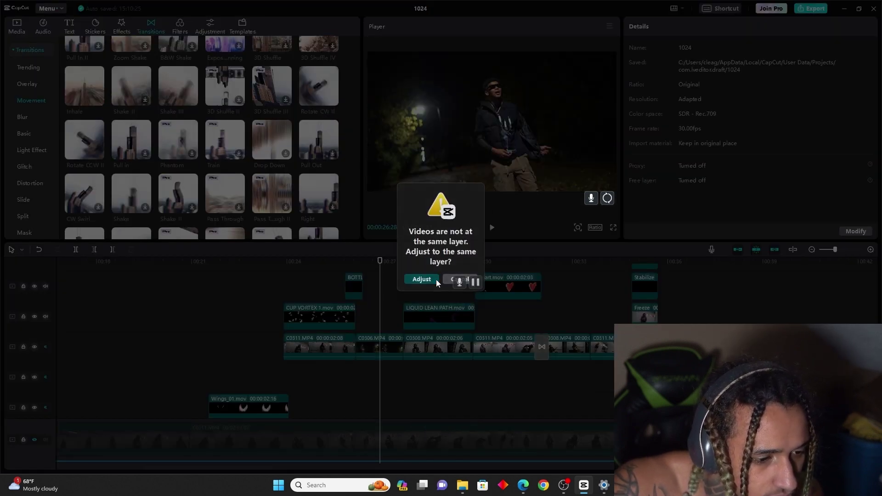
click(436, 280)
Step: Drop the Woosh transition between two main-track clips
scroll(230, 165, down, 2)
scroll(229, 165, down, 2)
scroll(230, 161, down, 2)
scroll(230, 161, down, 2)
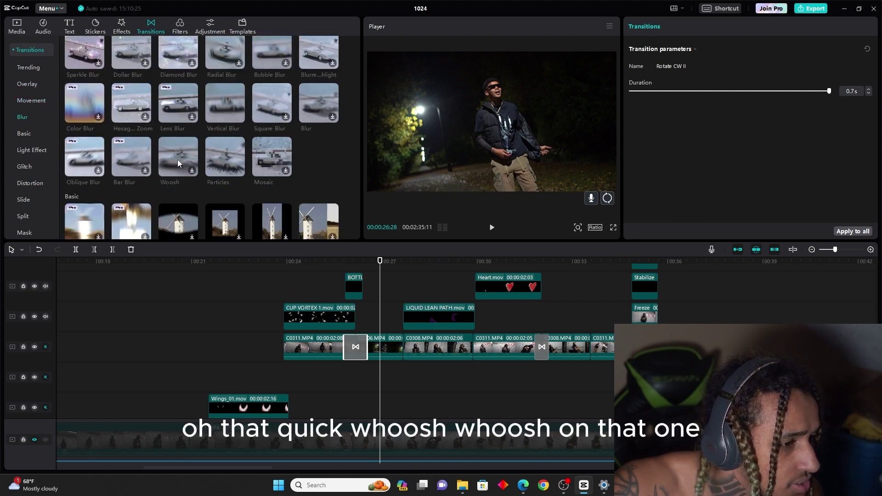
drag(177, 155, 434, 330)
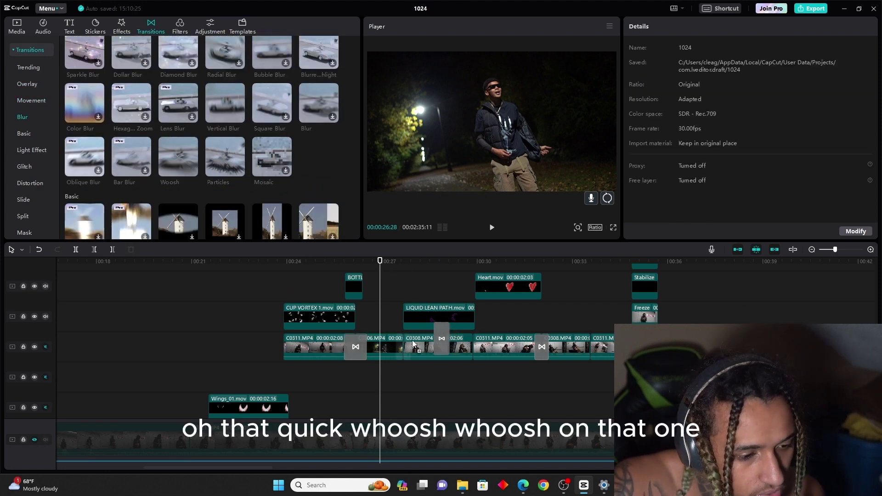
drag(401, 346, 403, 346)
Step: Add Pull in and Shake II transitions between the later main-track clips
scroll(230, 169, down, 1)
scroll(215, 170, down, 3)
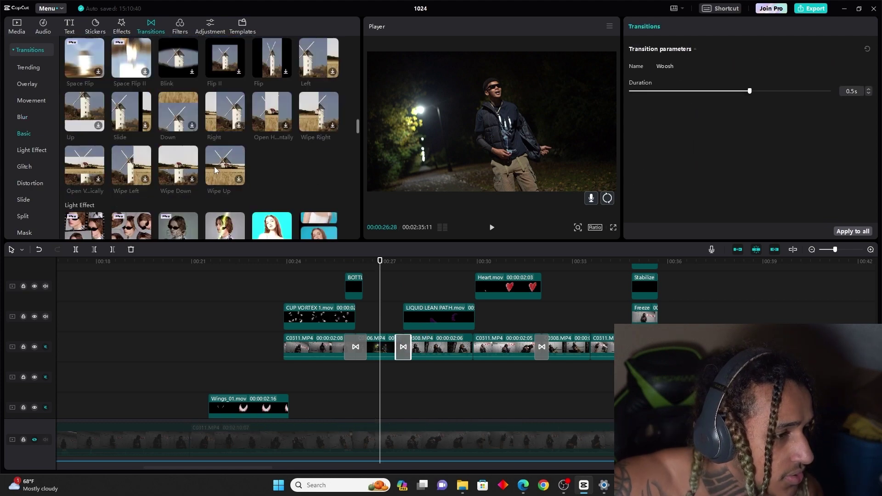
scroll(236, 169, down, 3)
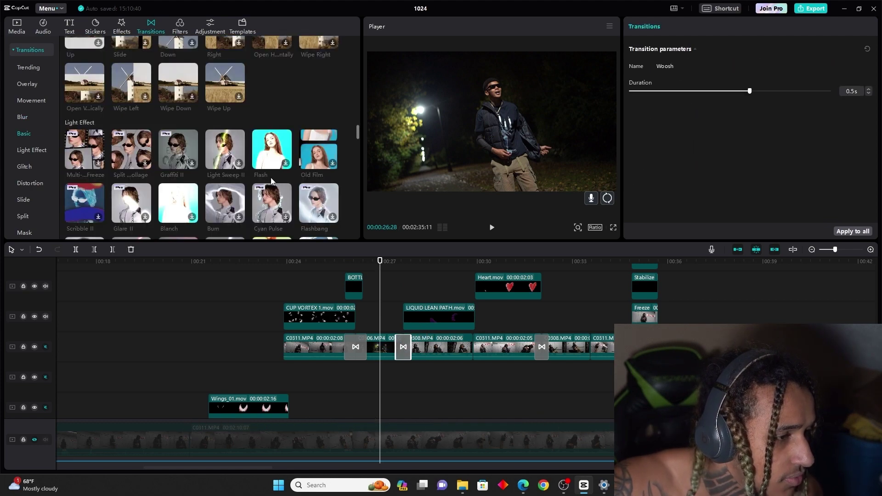
scroll(243, 173, up, 3)
scroll(242, 175, up, 3)
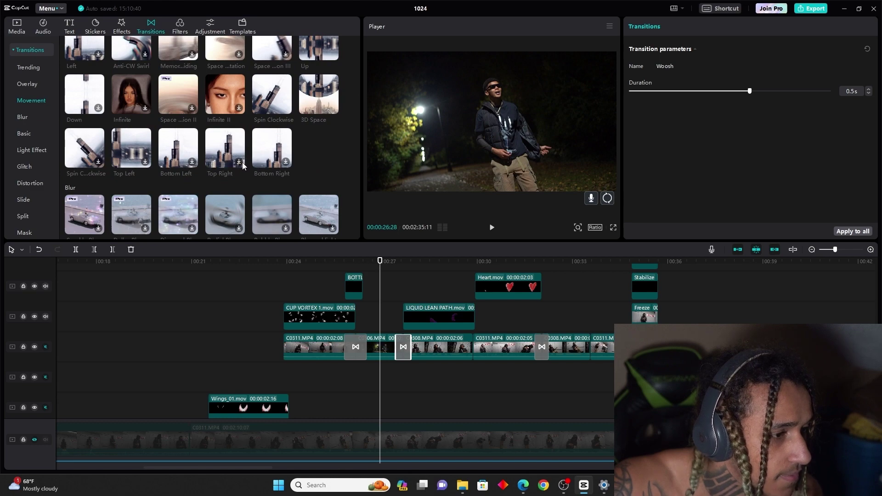
scroll(242, 166, up, 3)
scroll(242, 166, up, 3)
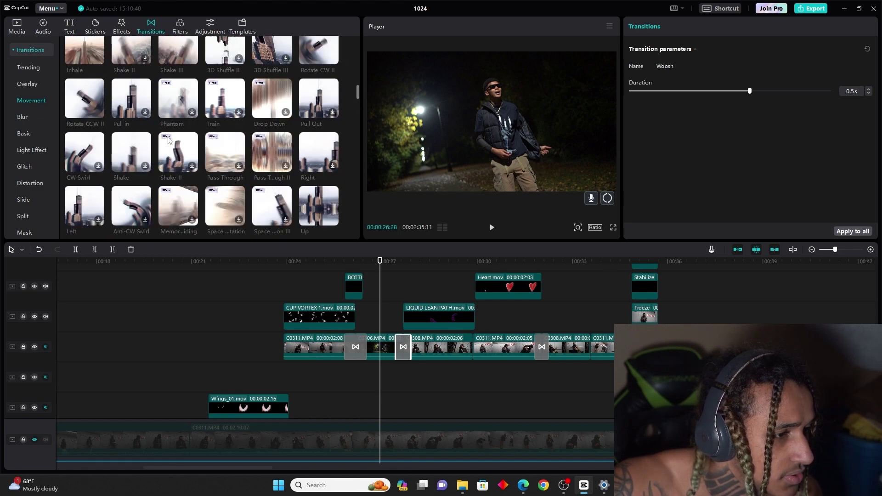
click(452, 271)
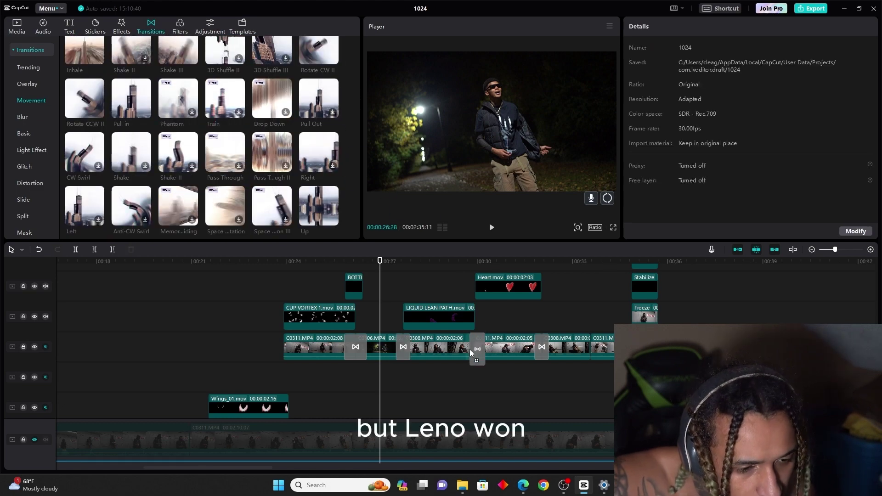
drag(469, 349, 469, 345)
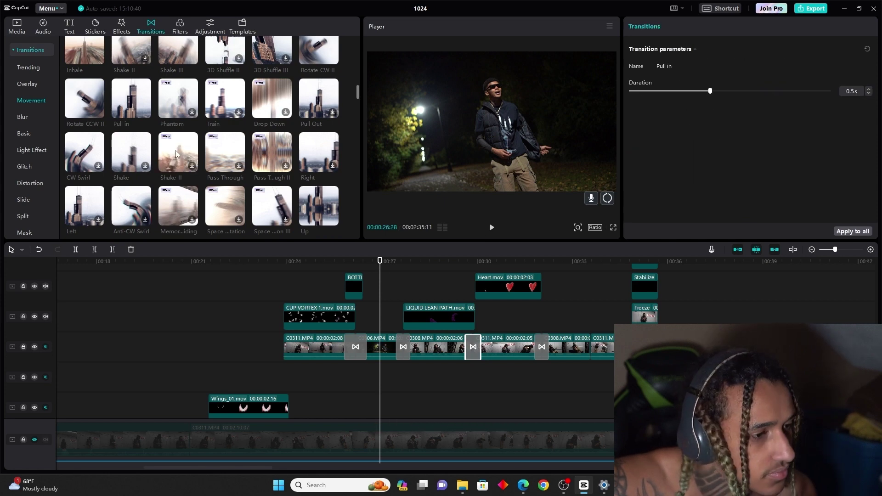
scroll(176, 154, up, 4)
mouse_move(319, 168)
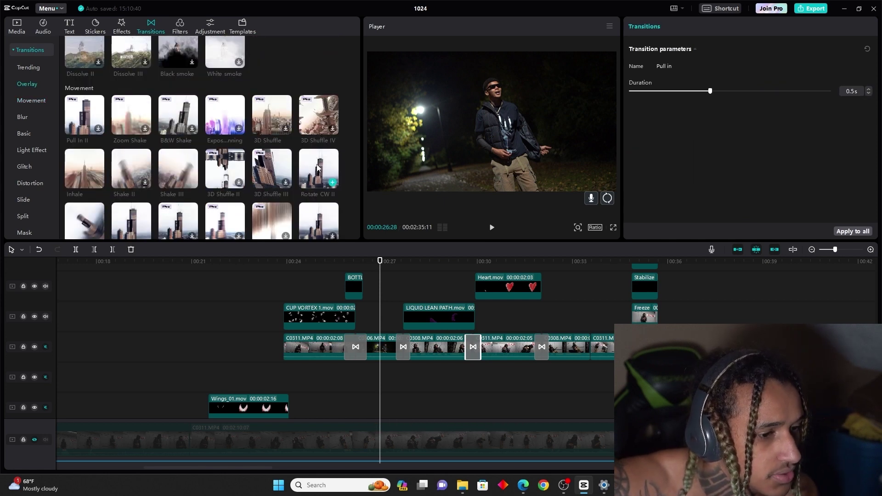
mouse_move(135, 168)
mouse_down()
mouse_move(441, 230)
mouse_move(589, 345)
mouse_up()
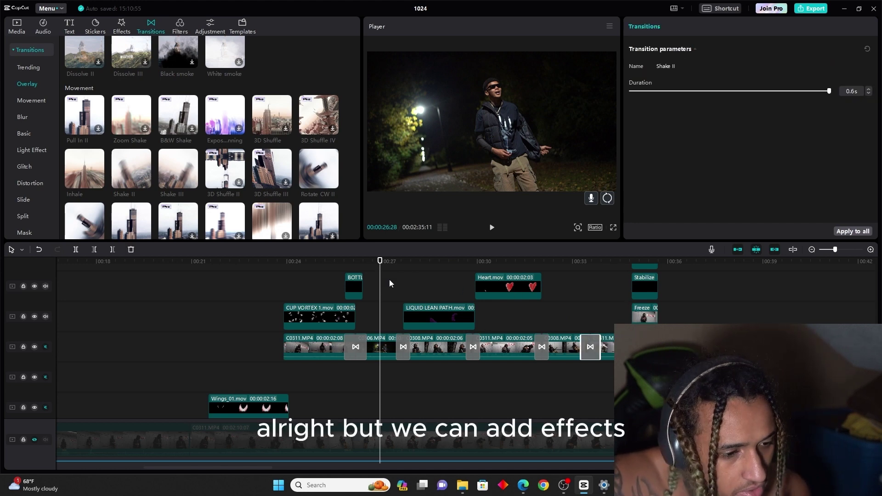
Step: Apply Edge Glow to a main-track clip and Oblique Blur to a later clip
click(122, 25)
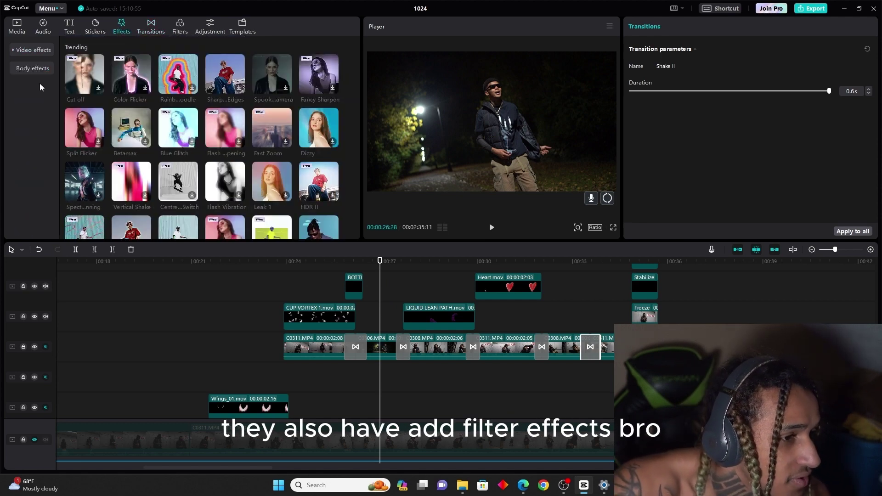
scroll(260, 144, down, 5)
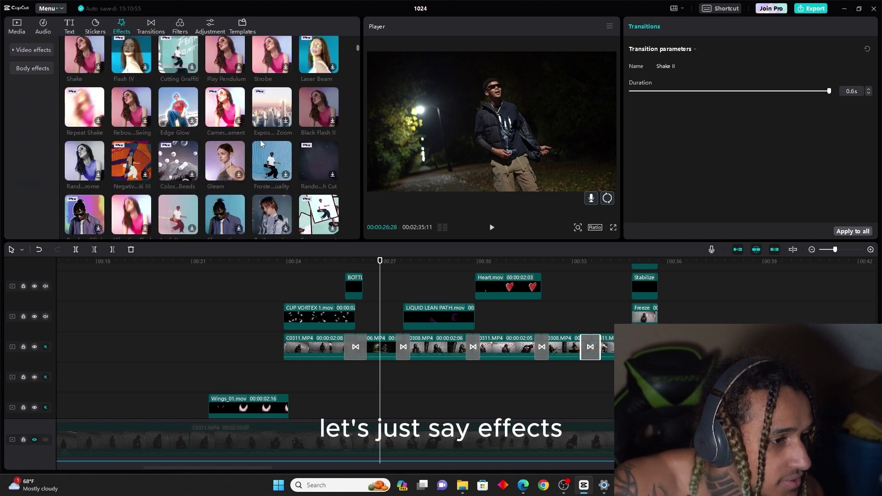
drag(179, 107, 375, 347)
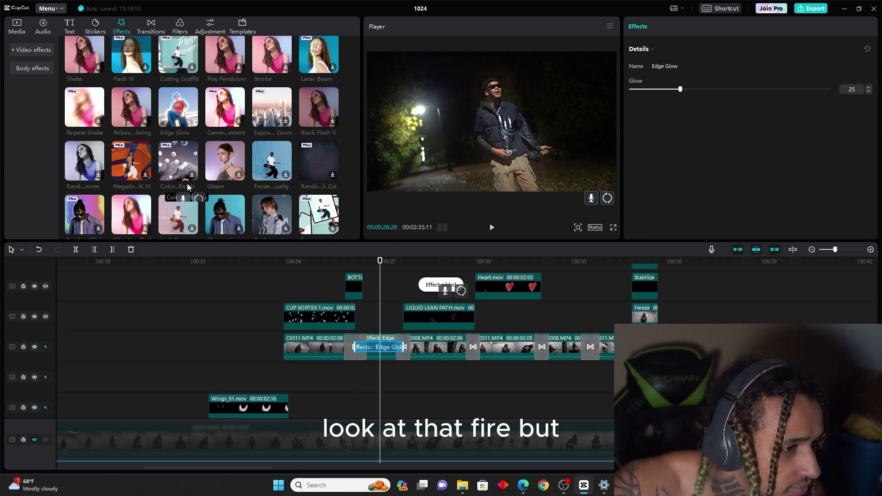
scroll(189, 187, down, 1)
scroll(192, 188, down, 2)
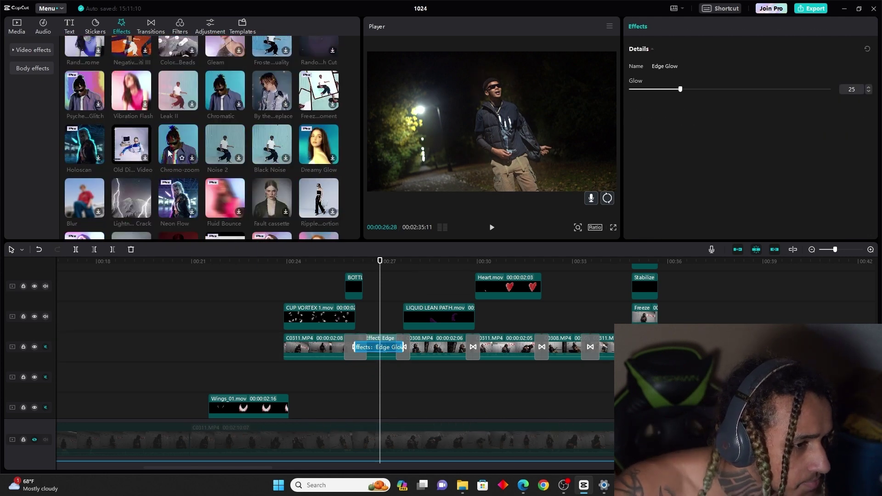
scroll(225, 147, down, 1)
scroll(229, 147, down, 1)
scroll(235, 148, down, 1)
scroll(234, 148, down, 2)
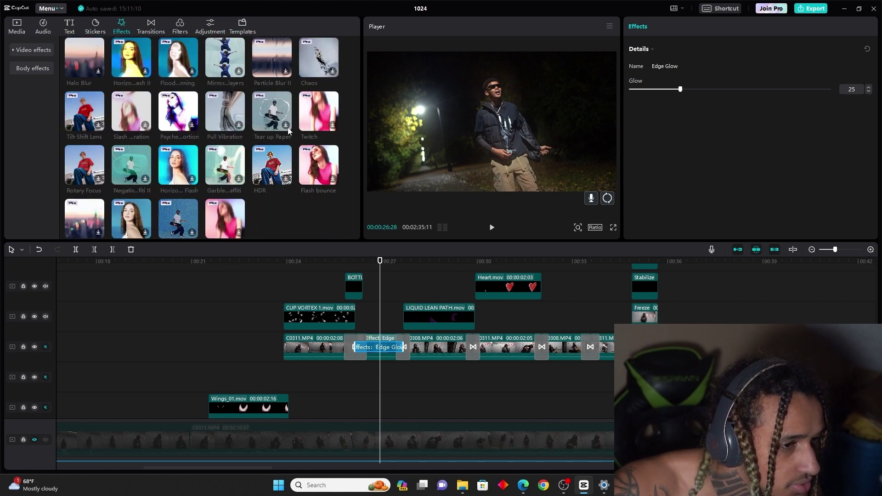
scroll(289, 133, down, 1)
scroll(248, 158, down, 1)
scroll(246, 159, down, 1)
scroll(244, 158, down, 1)
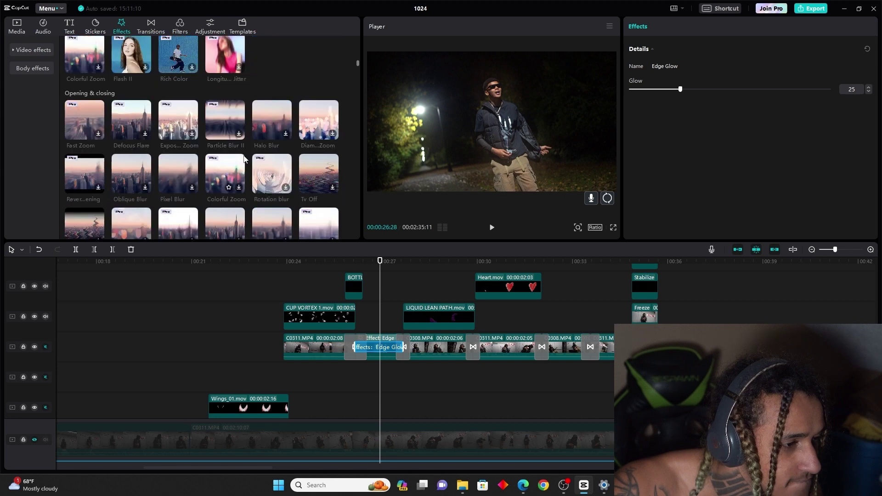
drag(132, 174, 489, 351)
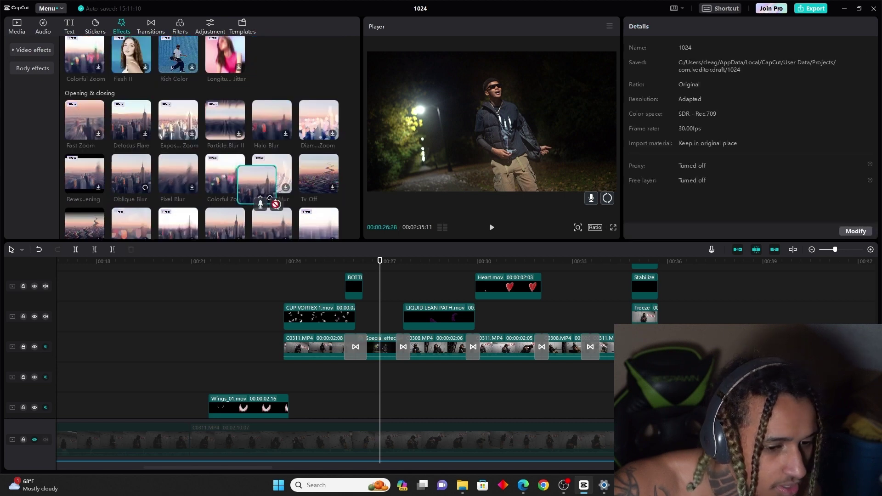
Step: Apply the Smart Sharpen and Devil's Angel effects to later main-track clips
scroll(186, 168, down, 4)
scroll(203, 179, down, 1)
scroll(205, 179, down, 2)
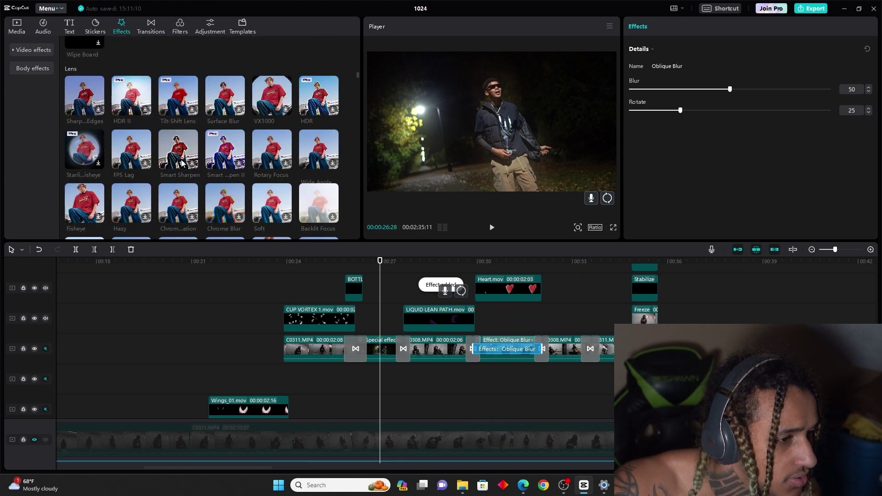
drag(168, 147, 565, 349)
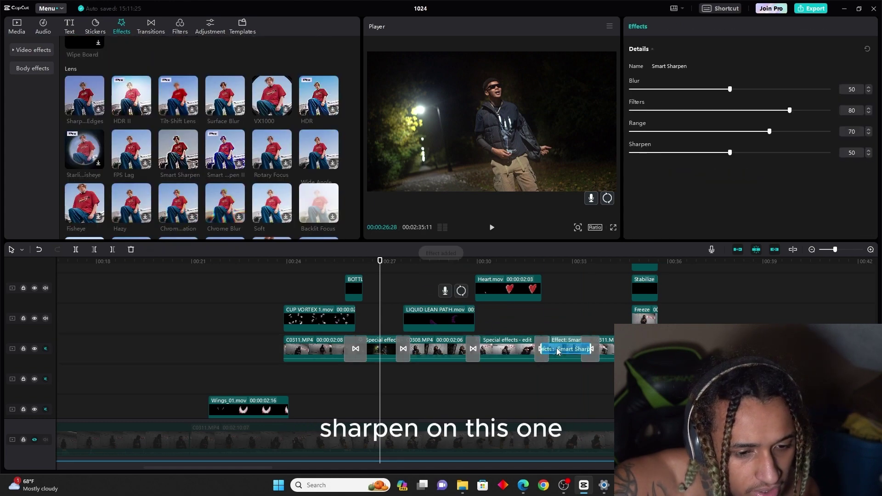
scroll(131, 153, down, 1)
scroll(131, 153, down, 5)
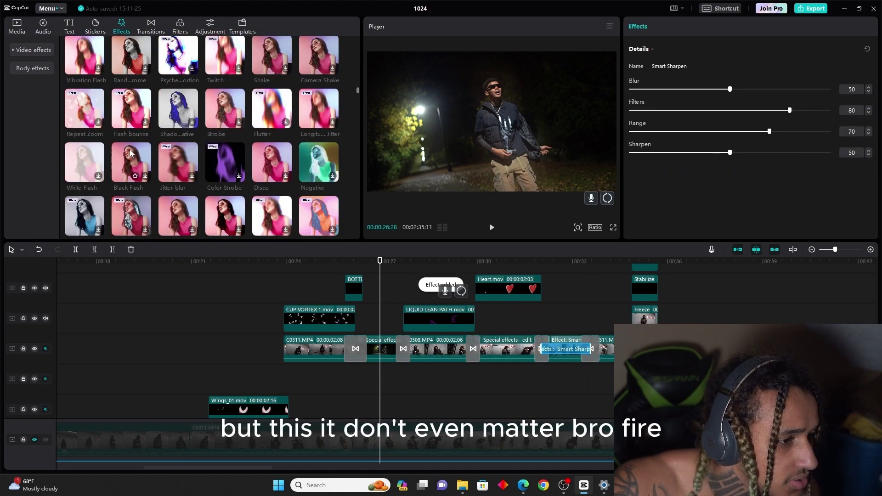
scroll(130, 153, down, 3)
scroll(131, 153, down, 3)
scroll(130, 152, down, 2)
scroll(129, 151, down, 2)
scroll(129, 150, down, 3)
scroll(128, 150, down, 3)
scroll(129, 151, down, 3)
scroll(129, 151, down, 3)
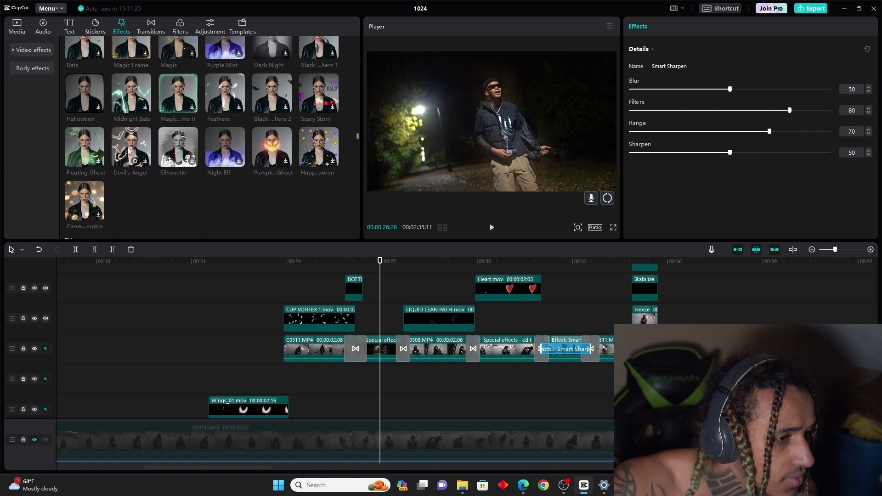
drag(129, 147, 603, 351)
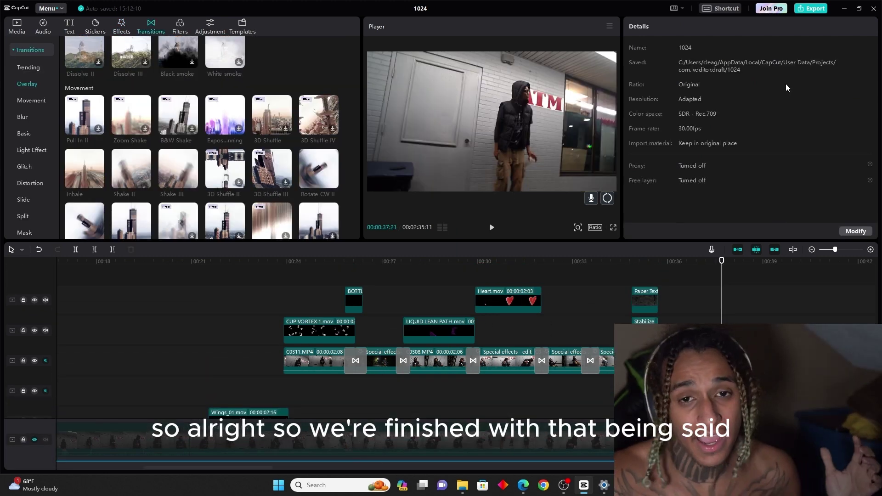
Step: Export the edit and play the 1024 video in Media Player, pausing around 0:38
click(823, 10)
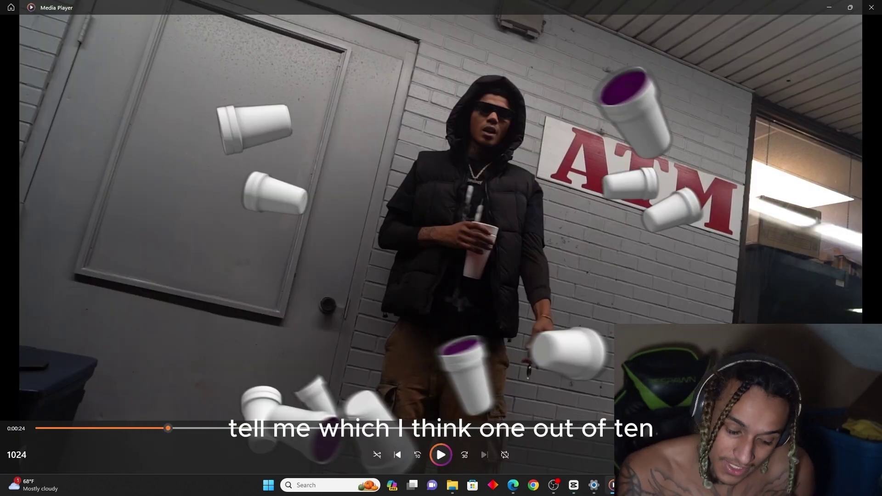
key(space)
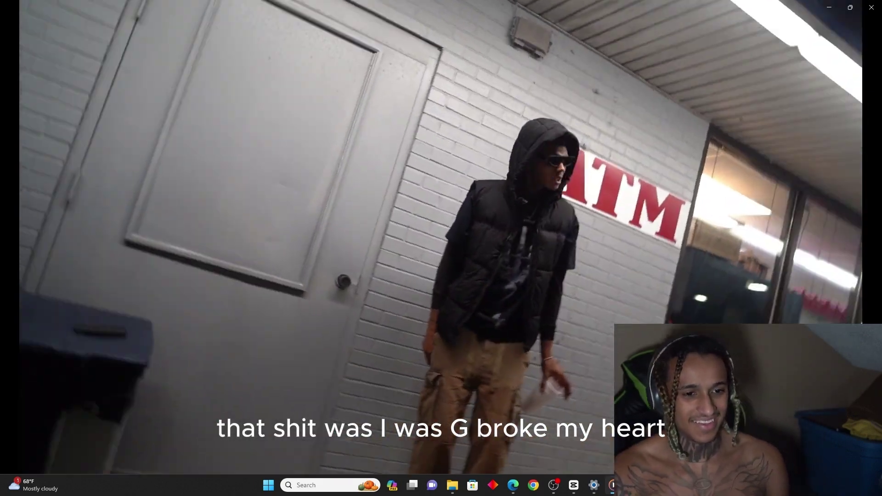
key(space)
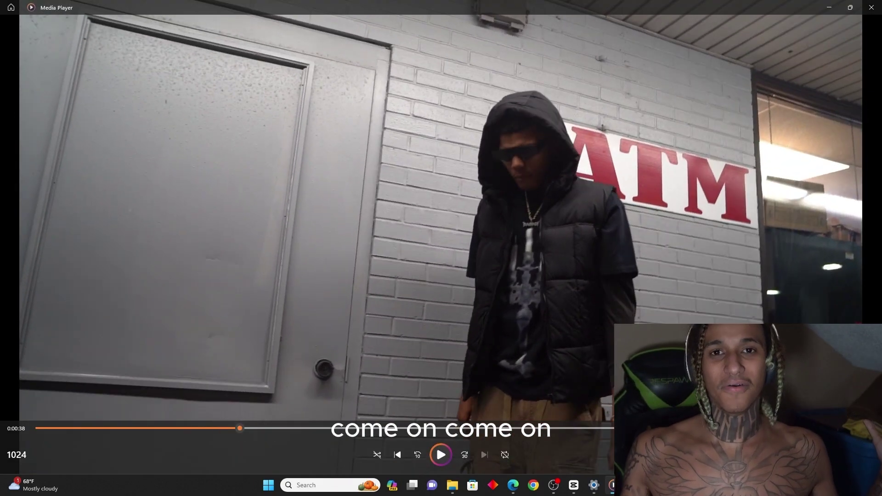